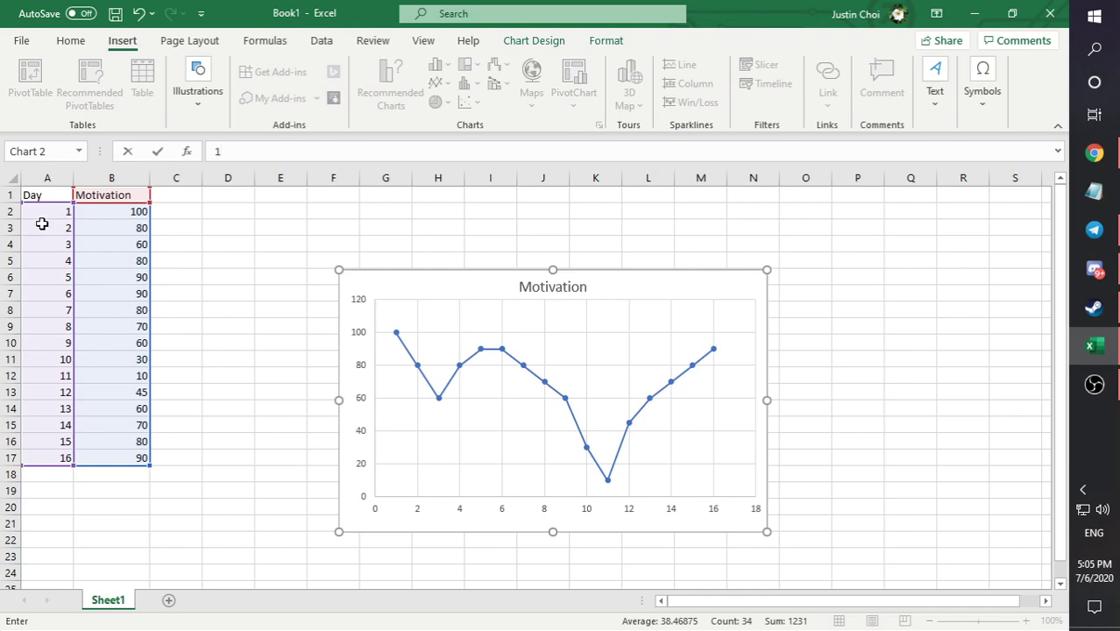
# - Select the Day and Motivation data in A1:B17 and delete the existing Motivation scatter chart
pyautogui.click(35, 196)
pyautogui.moveTo(35, 196); pyautogui.dragTo(123, 455)
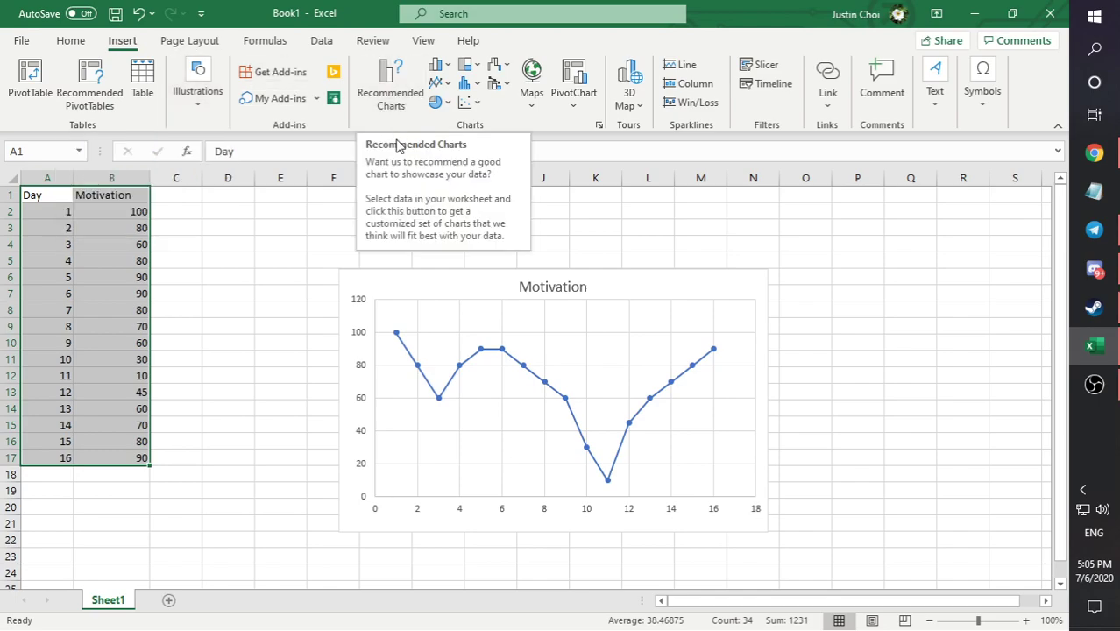
pyautogui.click(399, 284)
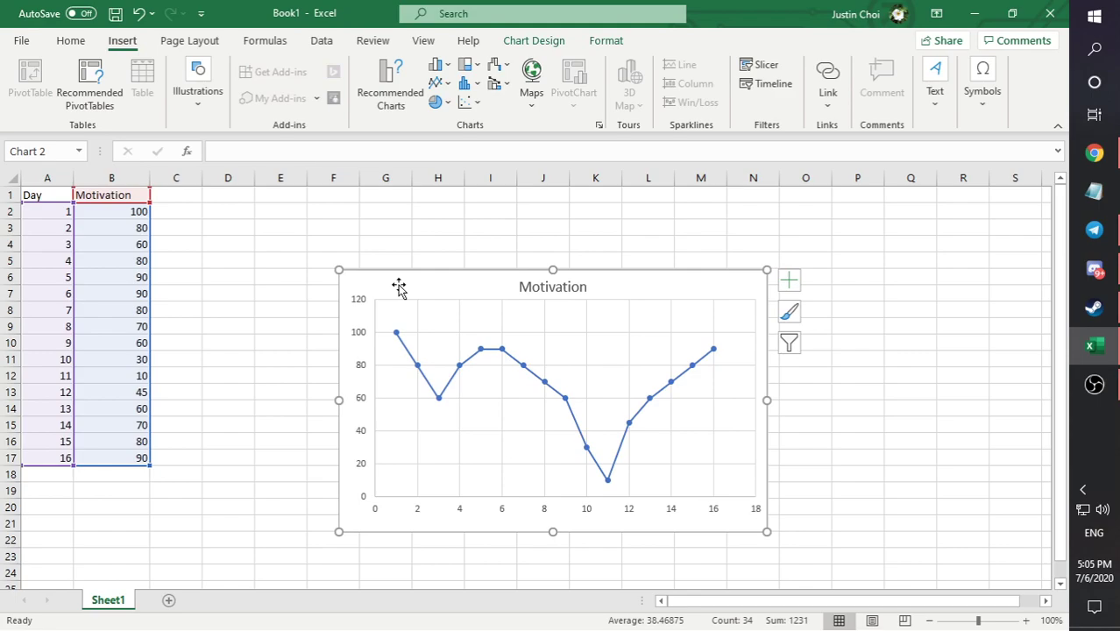
pyautogui.press('Delete')
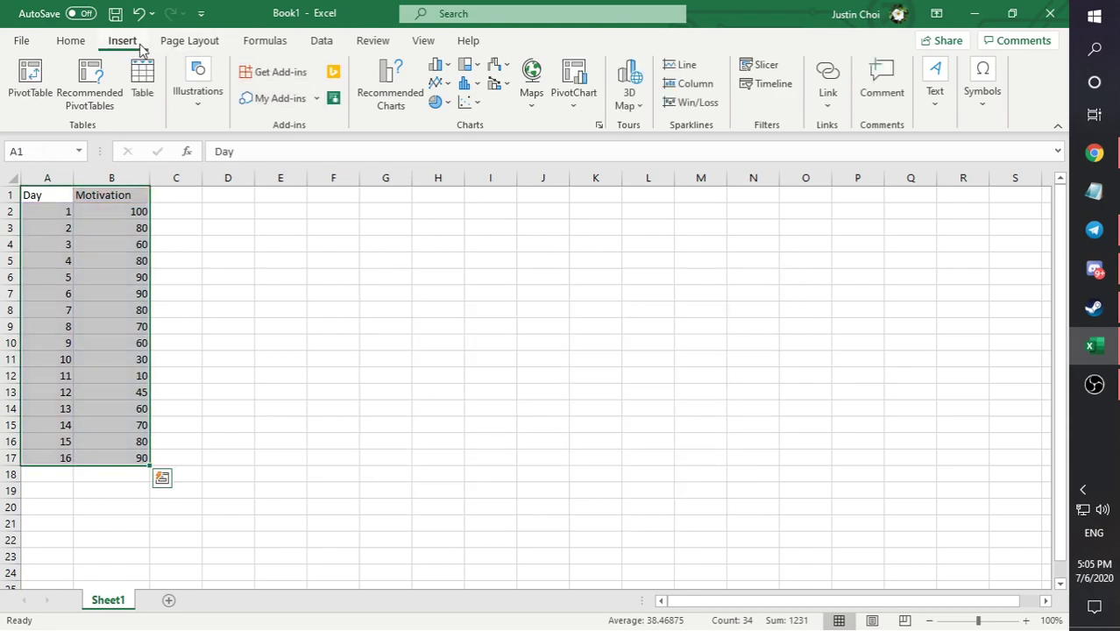
# - Preview the recommended chart types for the selected data and insert the Line chart
pyautogui.click(377, 104)
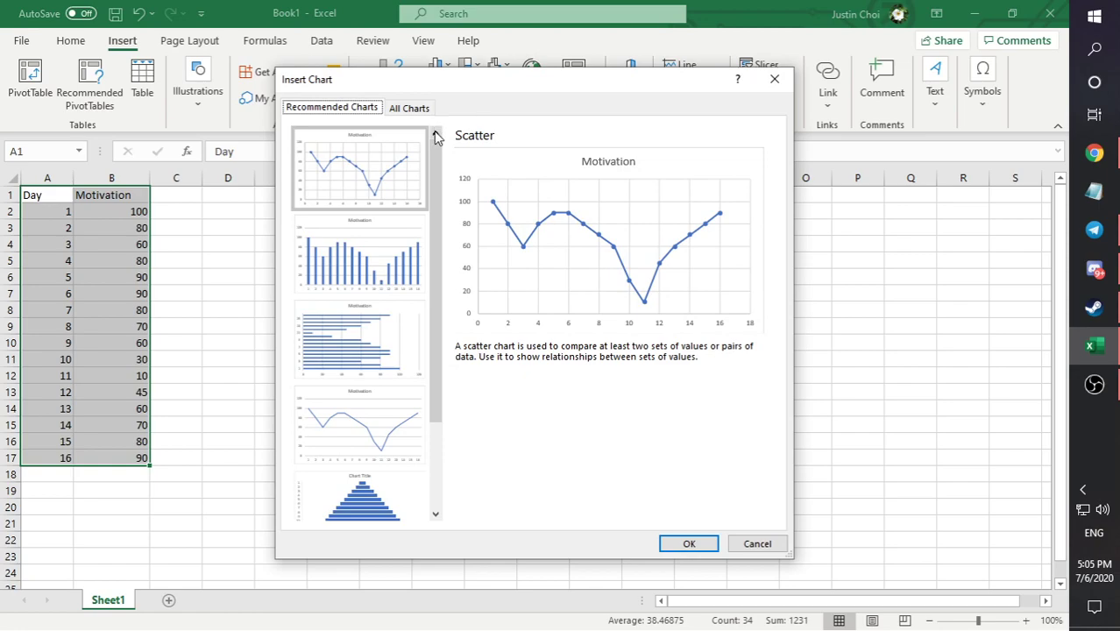
pyautogui.click(419, 223)
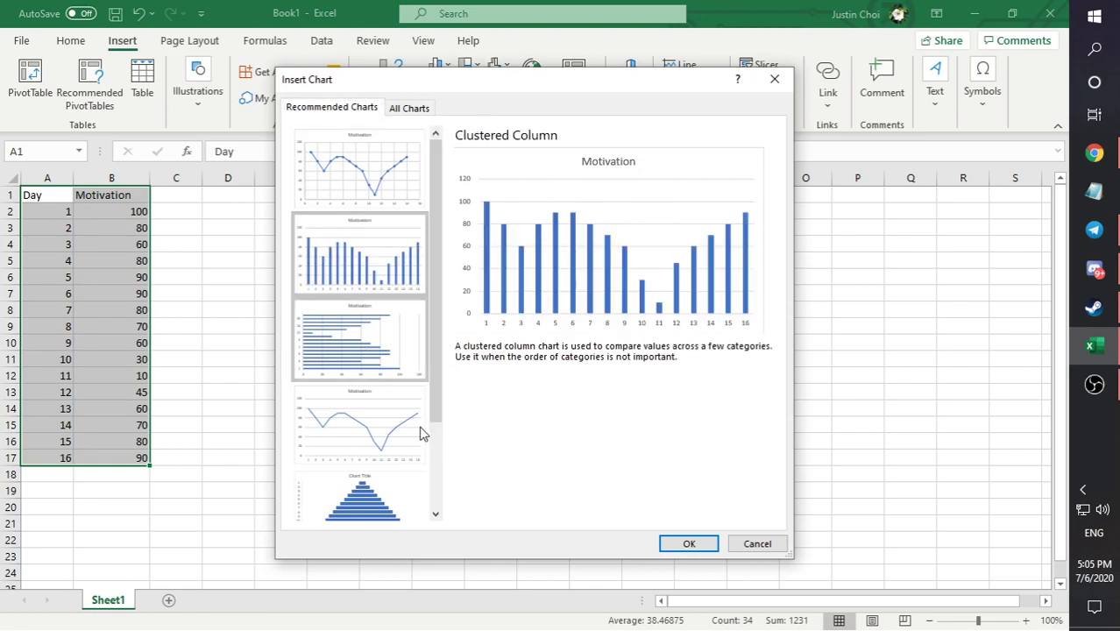
pyautogui.click(395, 351)
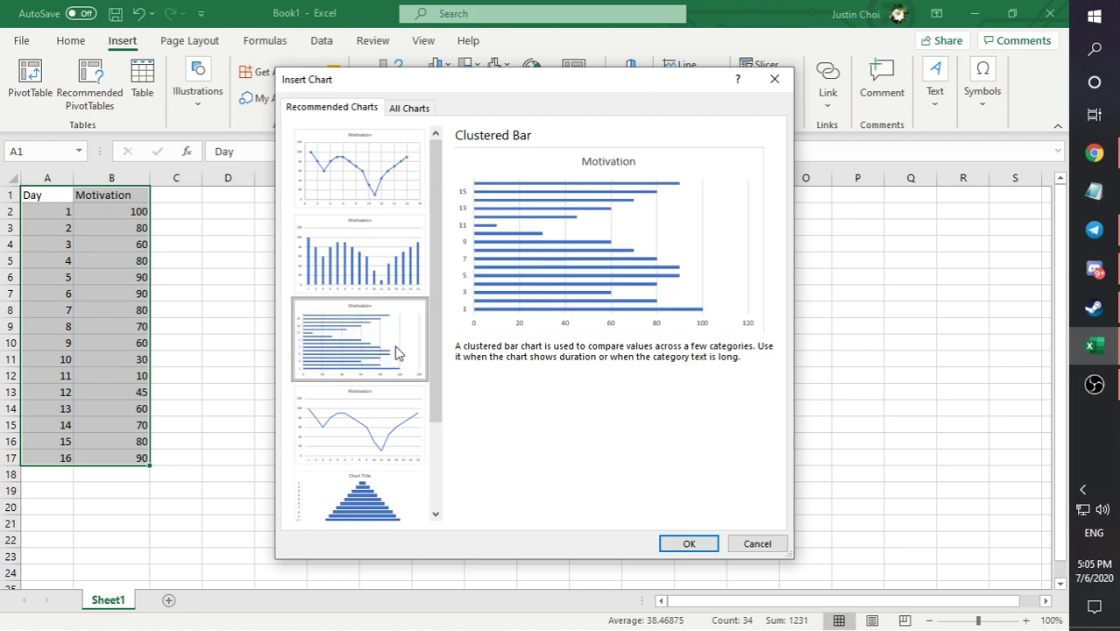
pyautogui.click(394, 397)
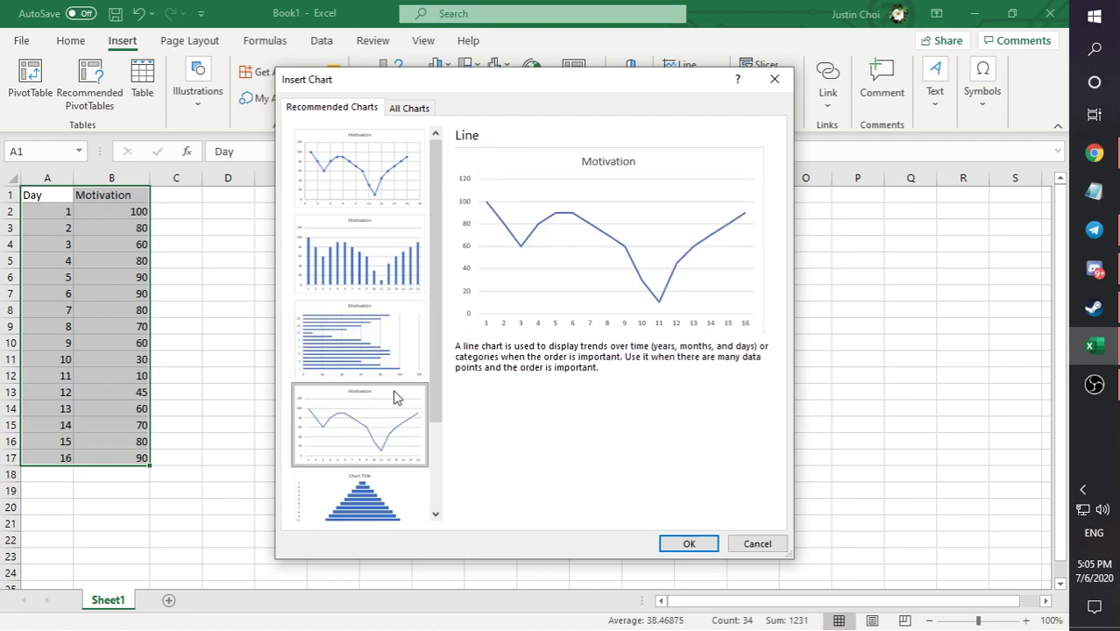
pyautogui.scroll(-2, 394, 397)
pyautogui.click(394, 397)
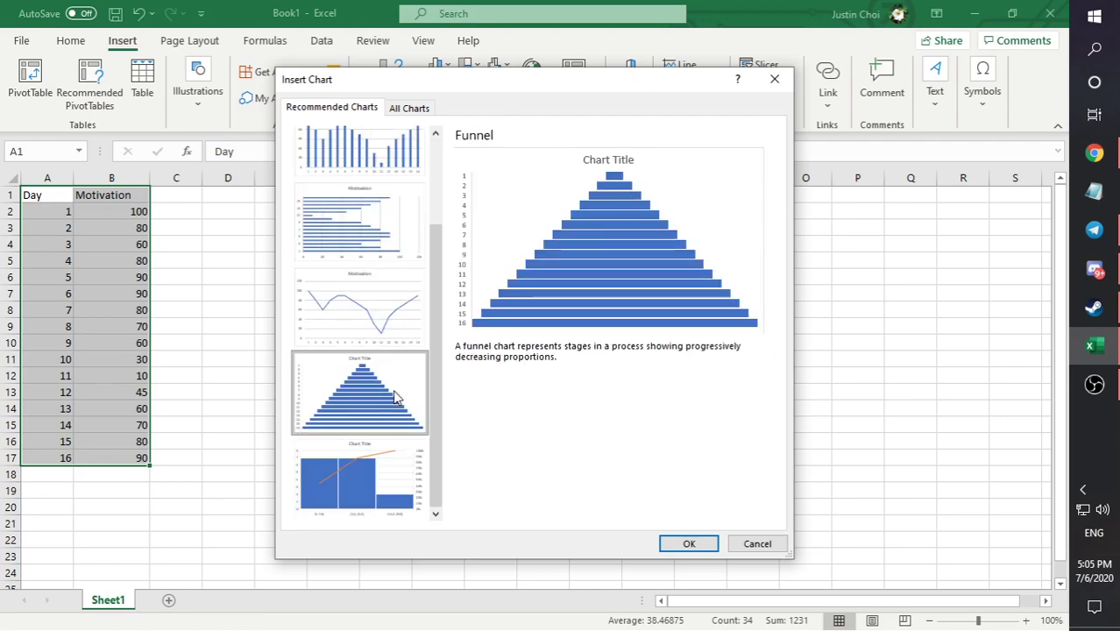
pyautogui.click(399, 453)
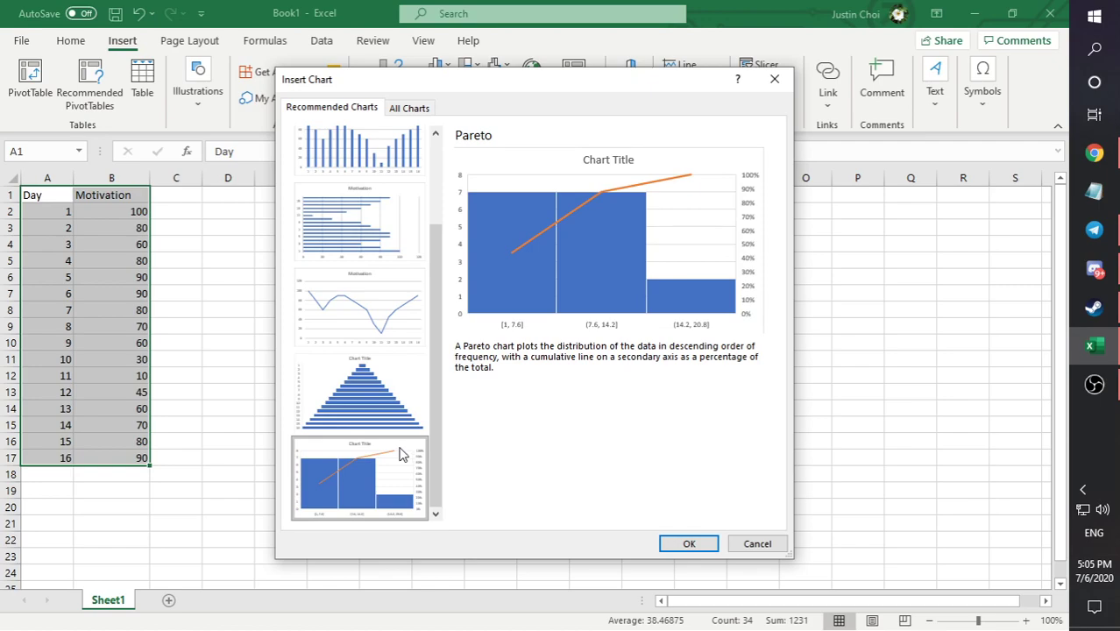
pyautogui.click(400, 300)
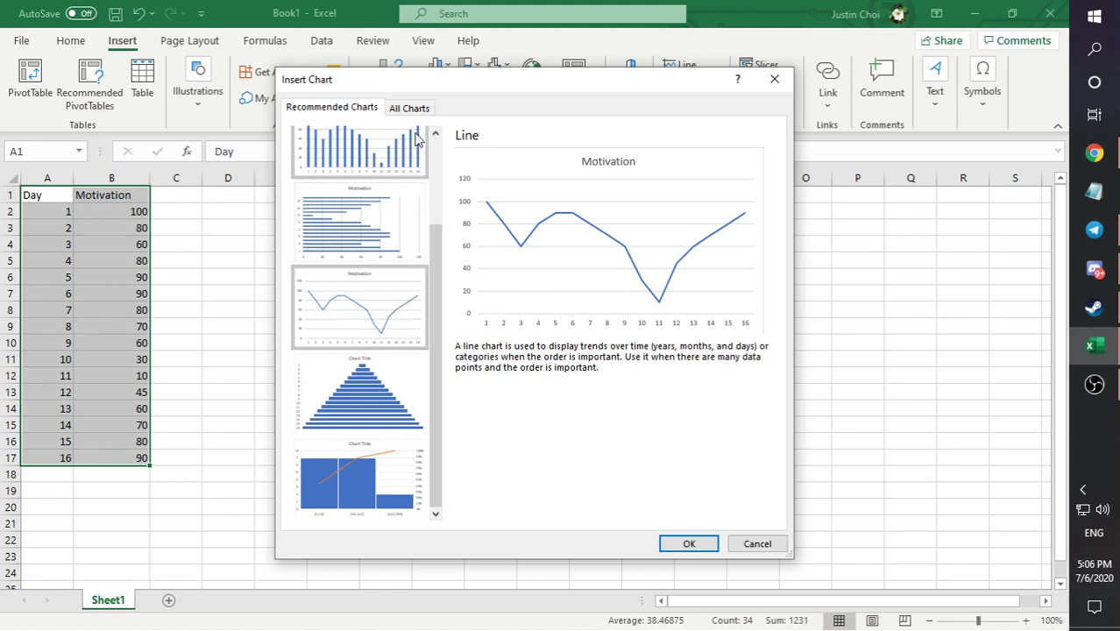
pyautogui.click(688, 542)
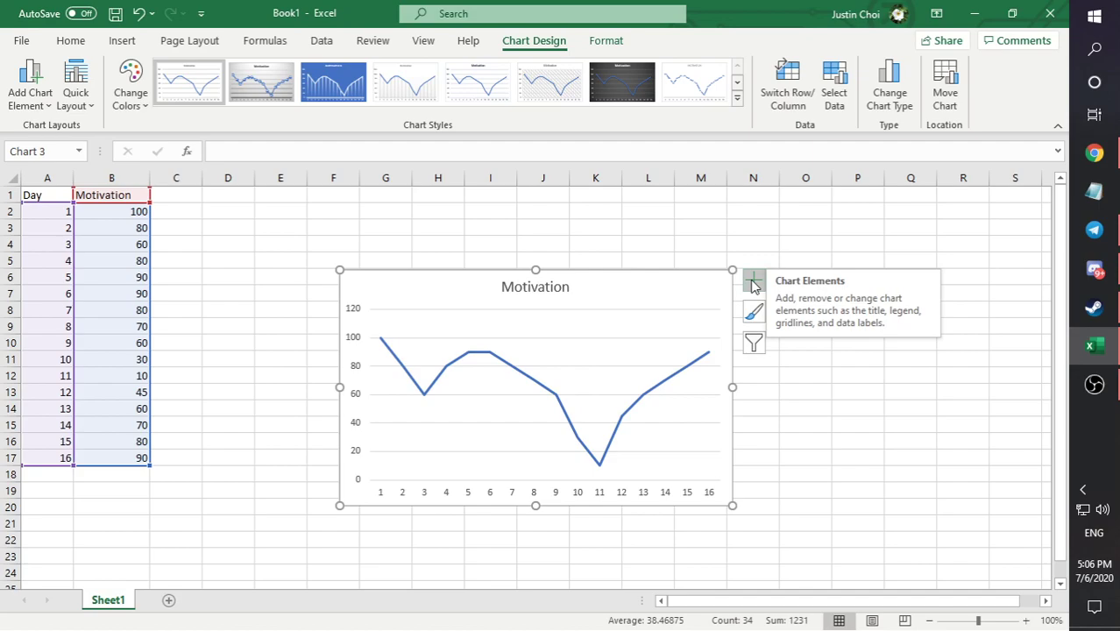
# - Examine the line chart's filter options, covering the values and names available for its series and categories
pyautogui.click(754, 343)
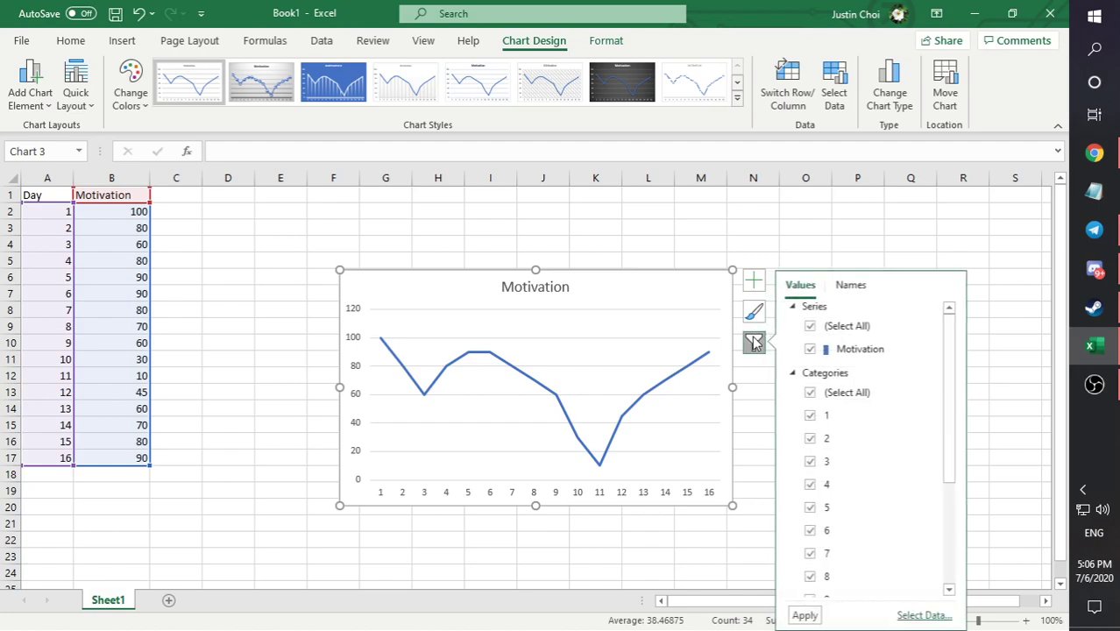
pyautogui.moveTo(946, 372)
pyautogui.mouseDown()
pyautogui.moveTo(955, 536)
pyautogui.moveTo(947, 359)
pyautogui.mouseUp()
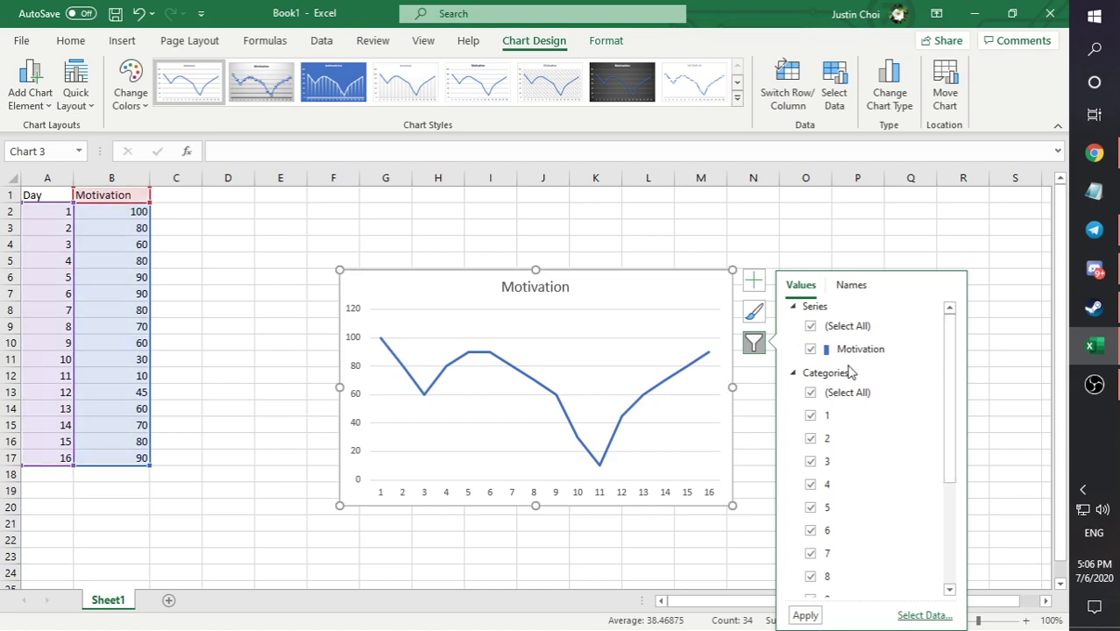
pyautogui.click(811, 373)
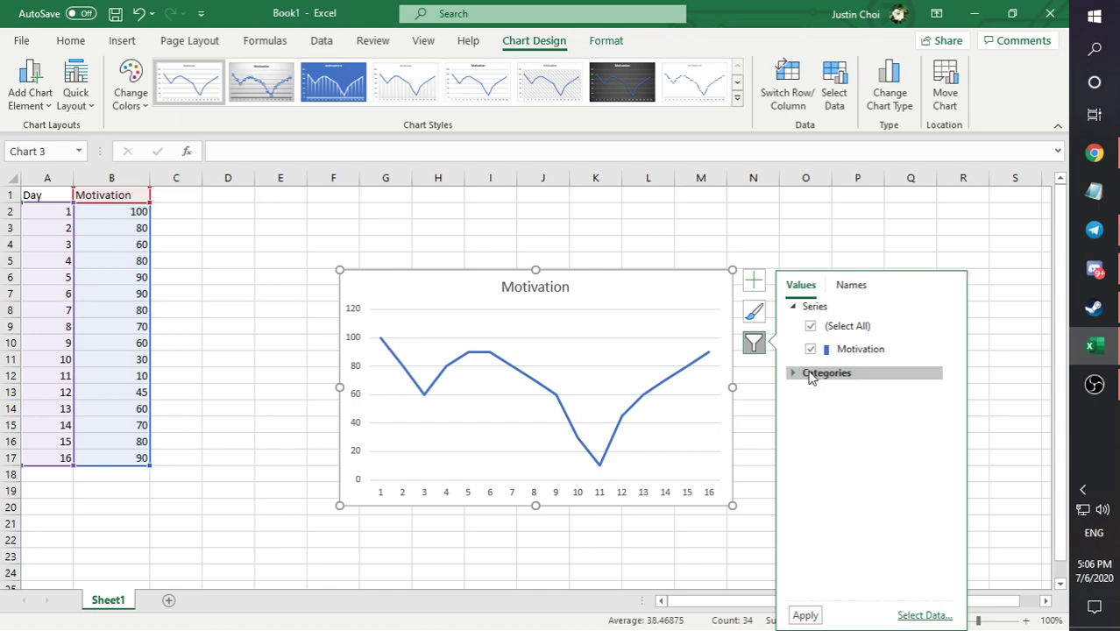
pyautogui.click(850, 289)
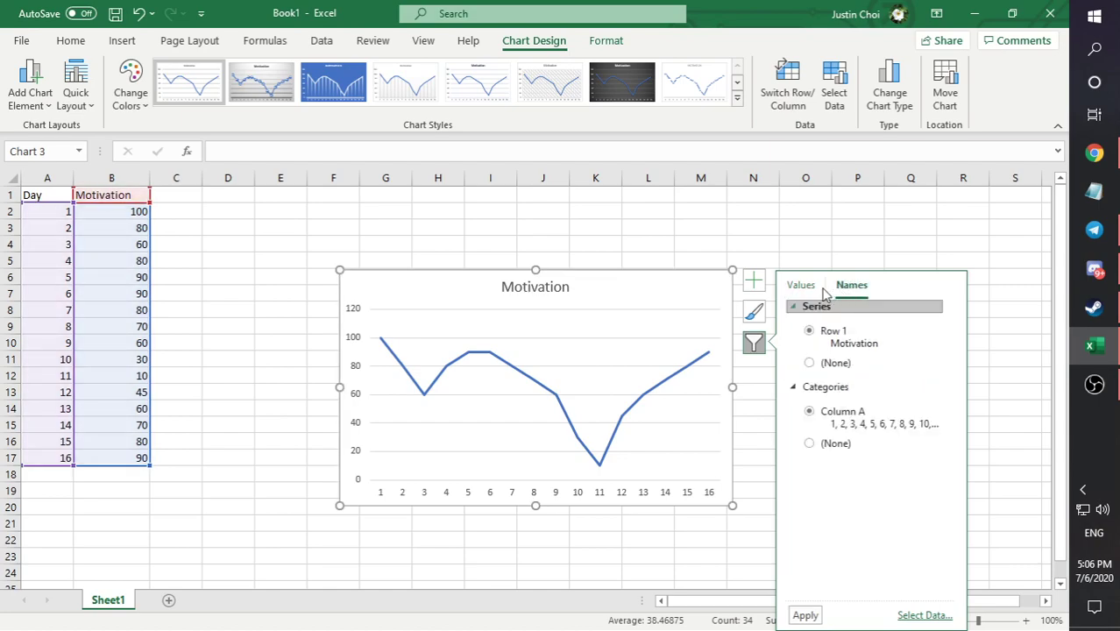
pyautogui.click(822, 290)
pyautogui.click(841, 287)
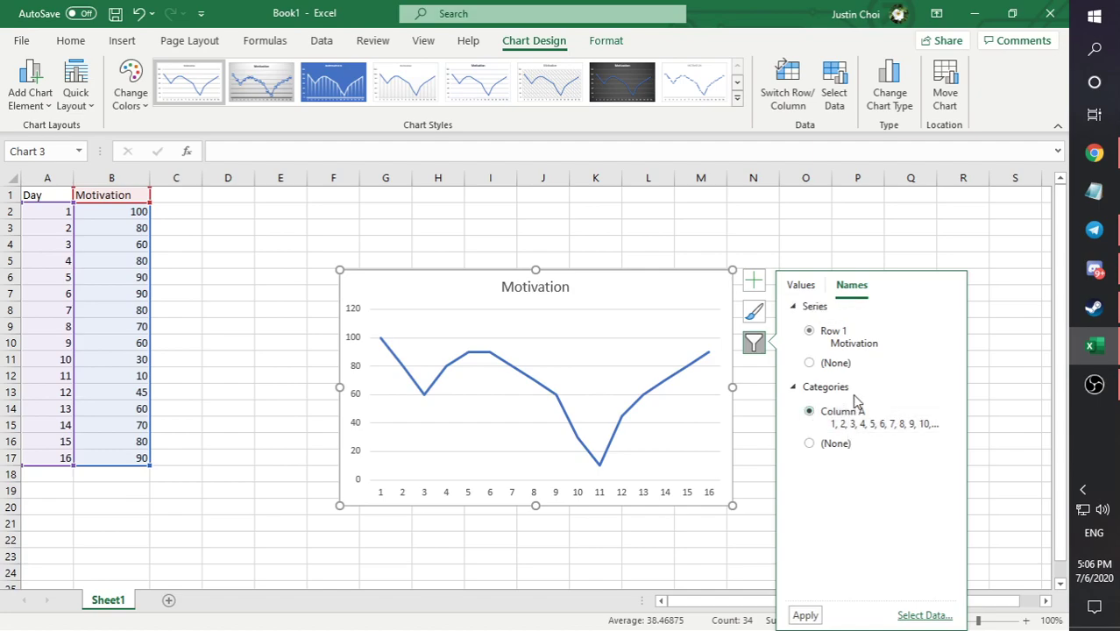
pyautogui.click(844, 445)
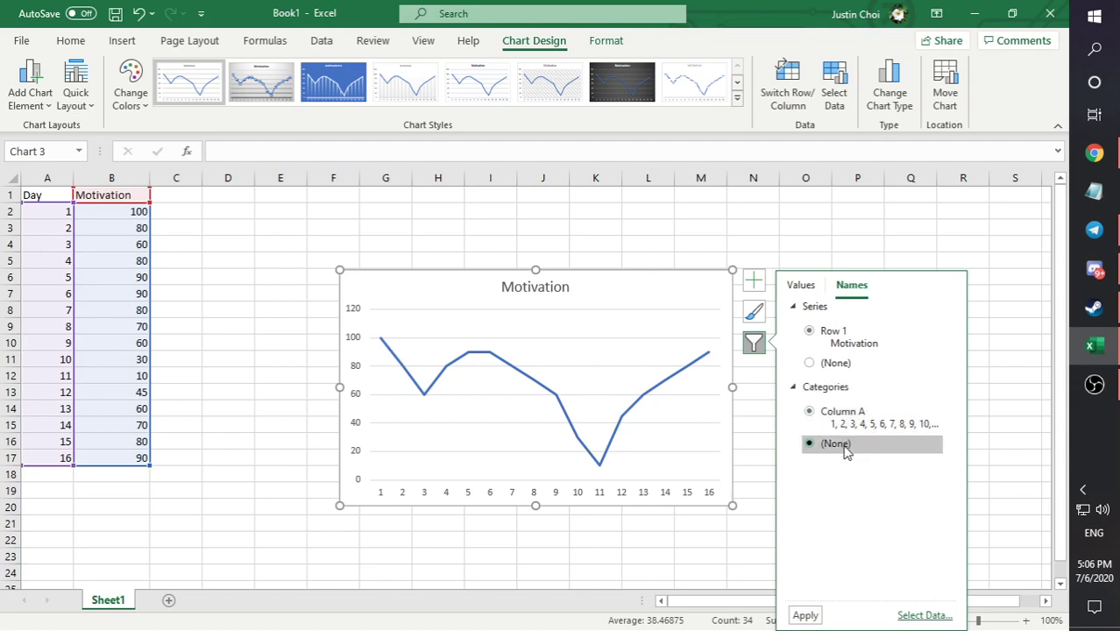
pyautogui.click(845, 426)
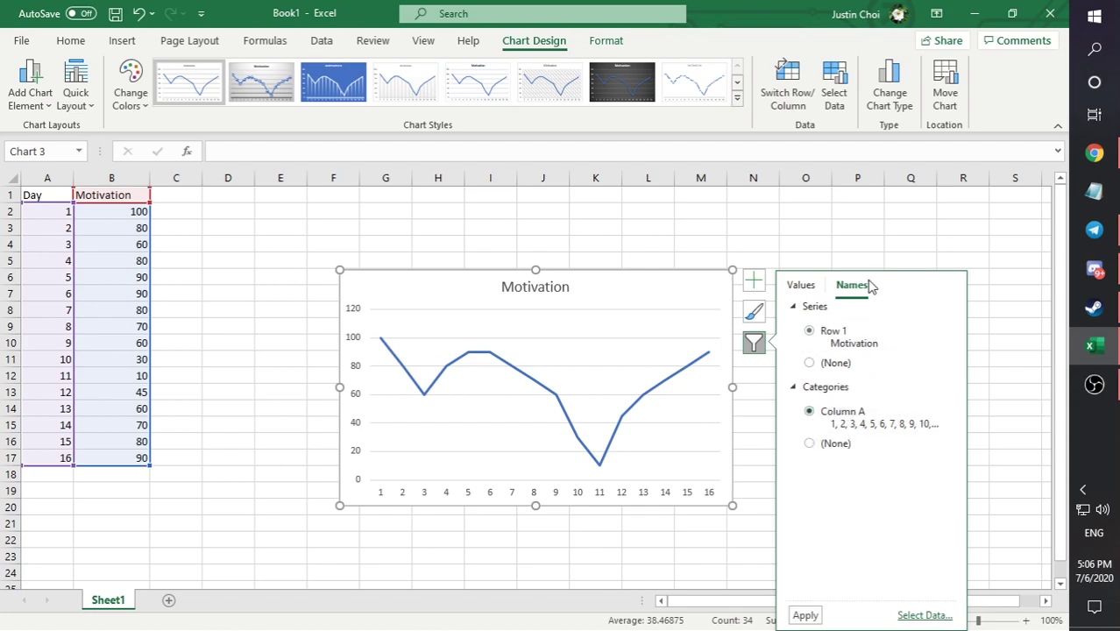
pyautogui.click(829, 362)
pyautogui.click(831, 340)
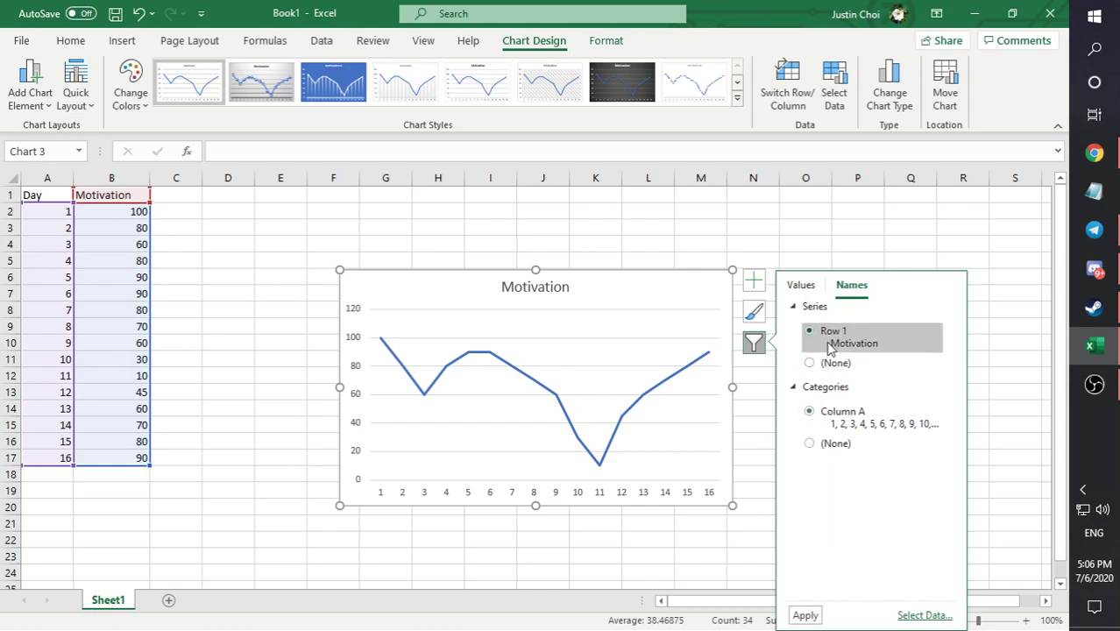
pyautogui.click(800, 287)
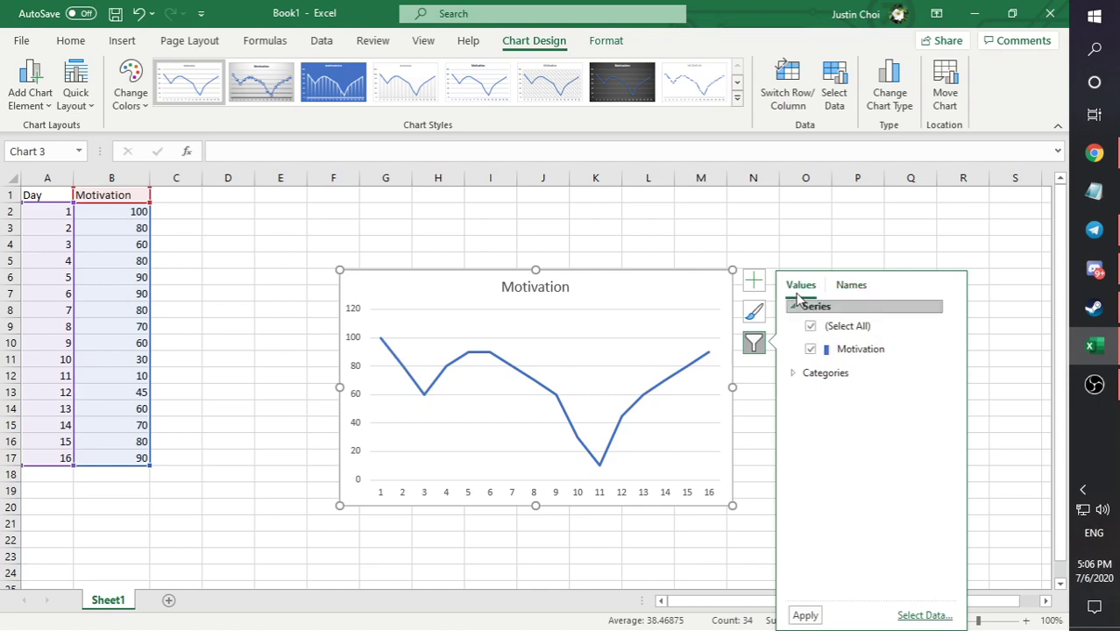
# - Browse the chart styles and apply the dark gray gradient style with horizontal gridlines to the line chart
pyautogui.click(758, 315)
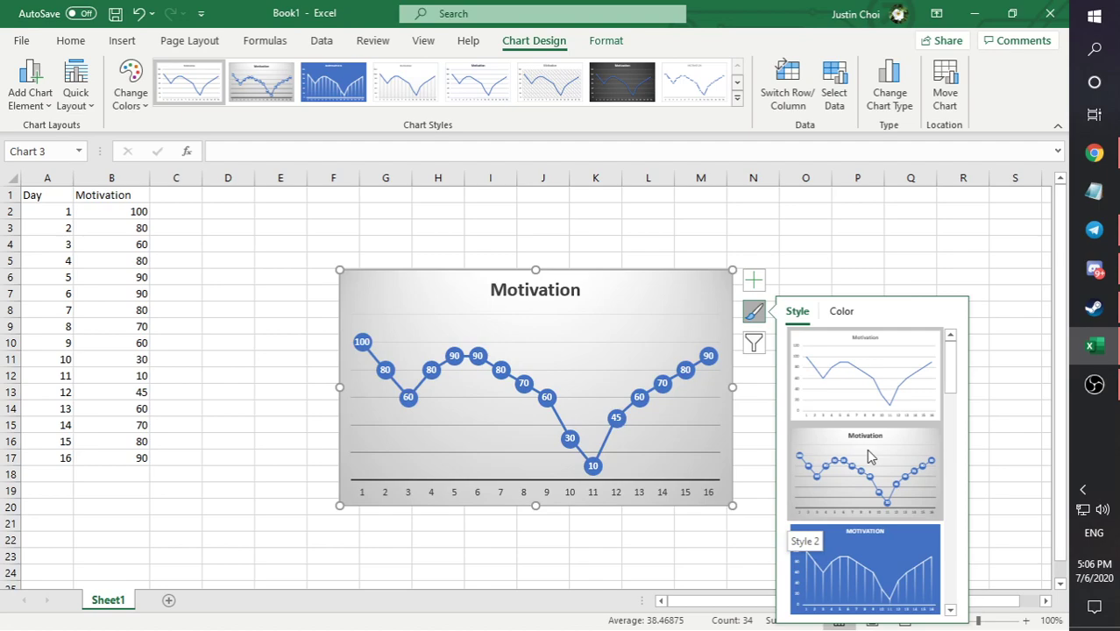
pyautogui.scroll(-3, 871, 456)
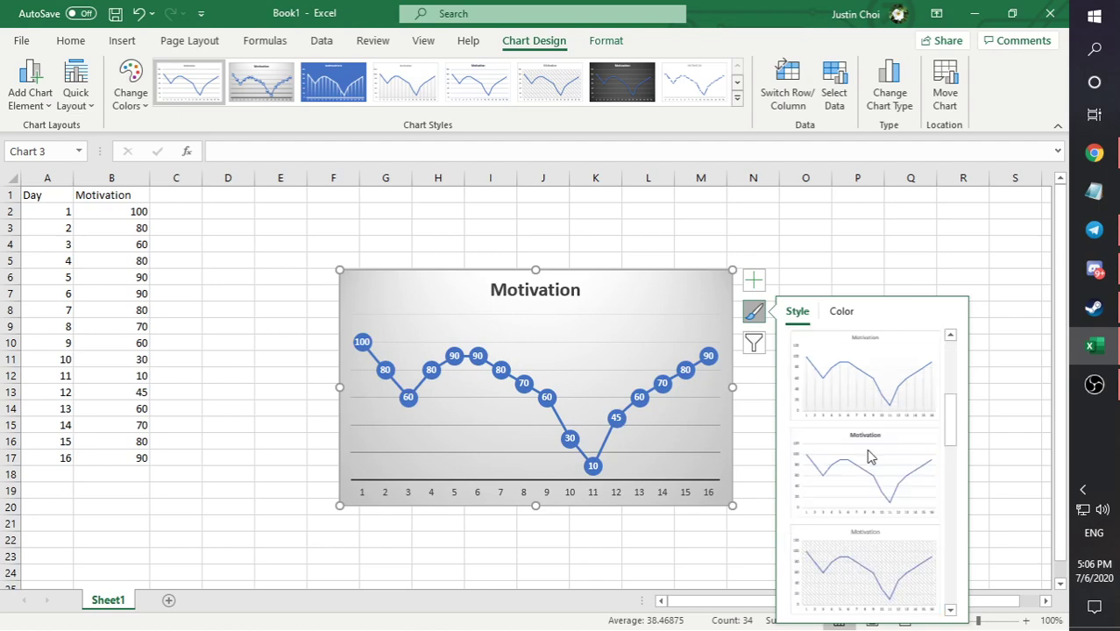
pyautogui.scroll(3, 874, 434)
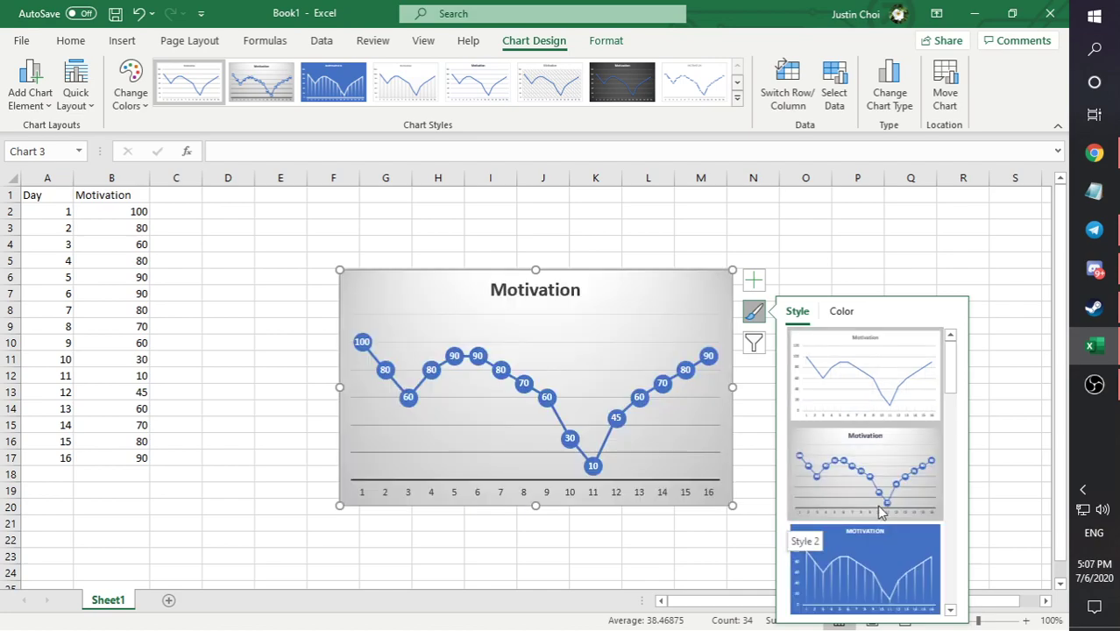
pyautogui.scroll(-4, 880, 513)
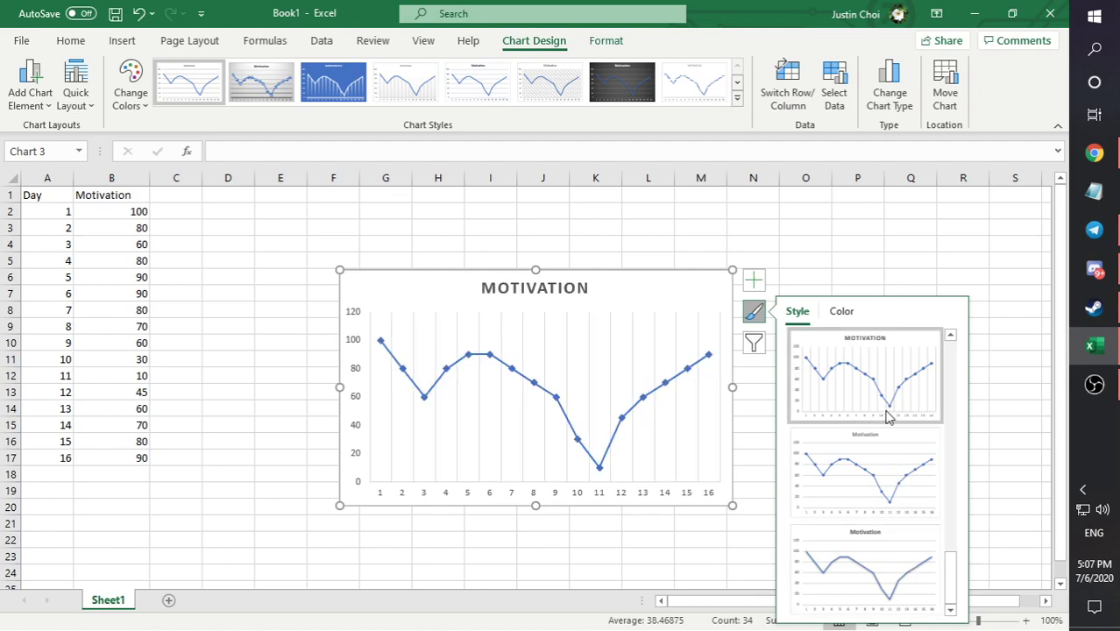
pyautogui.scroll(2, 887, 418)
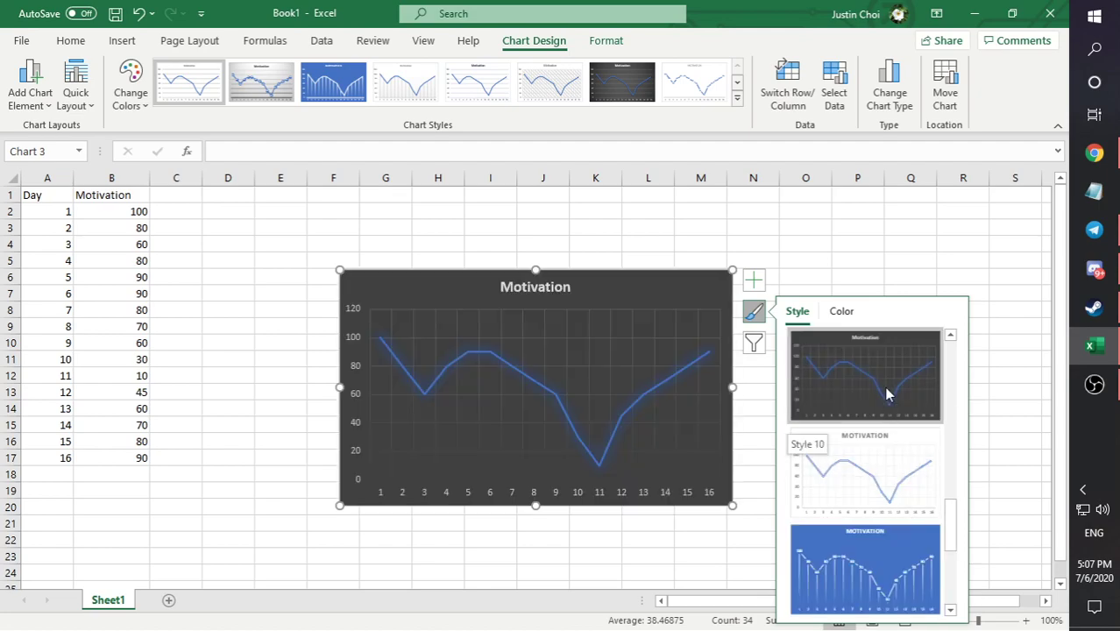
pyautogui.scroll(2, 885, 398)
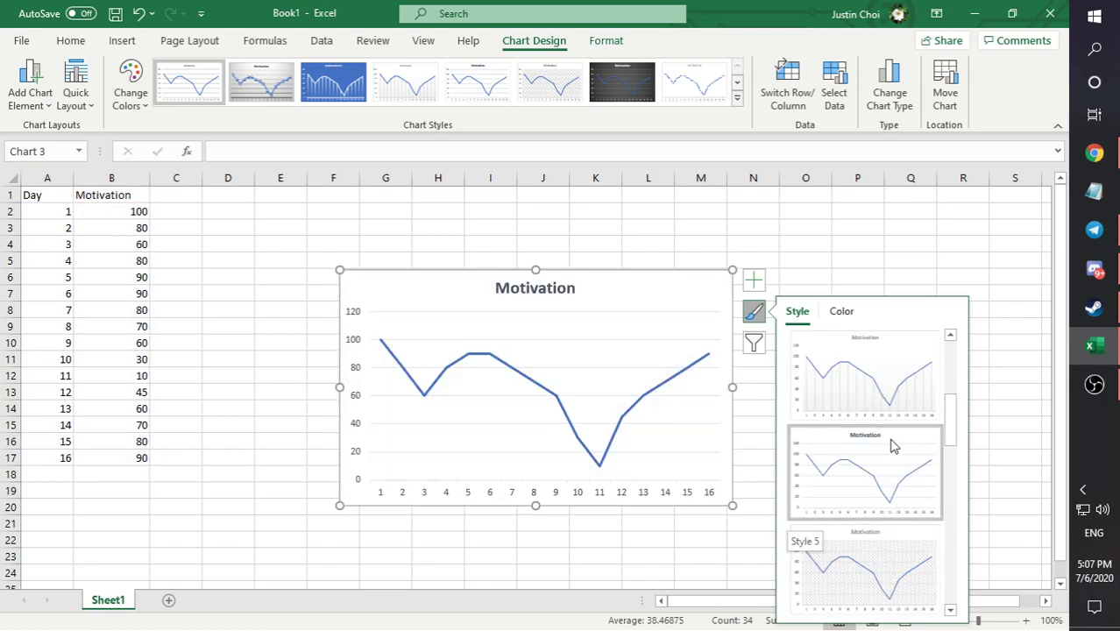
pyautogui.scroll(2, 872, 342)
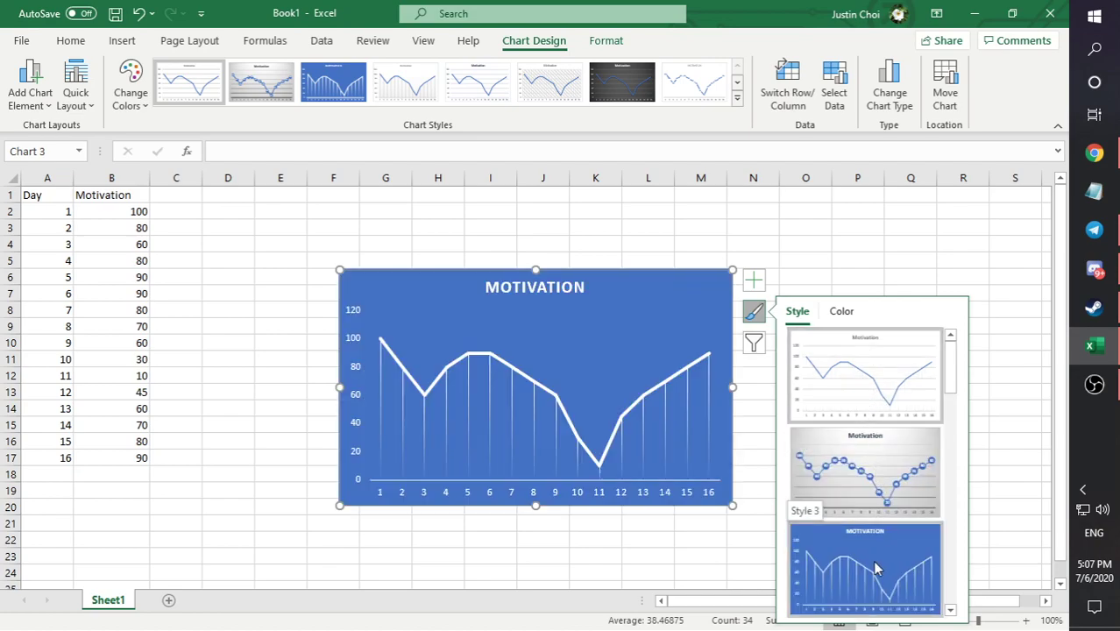
pyautogui.scroll(-2, 868, 568)
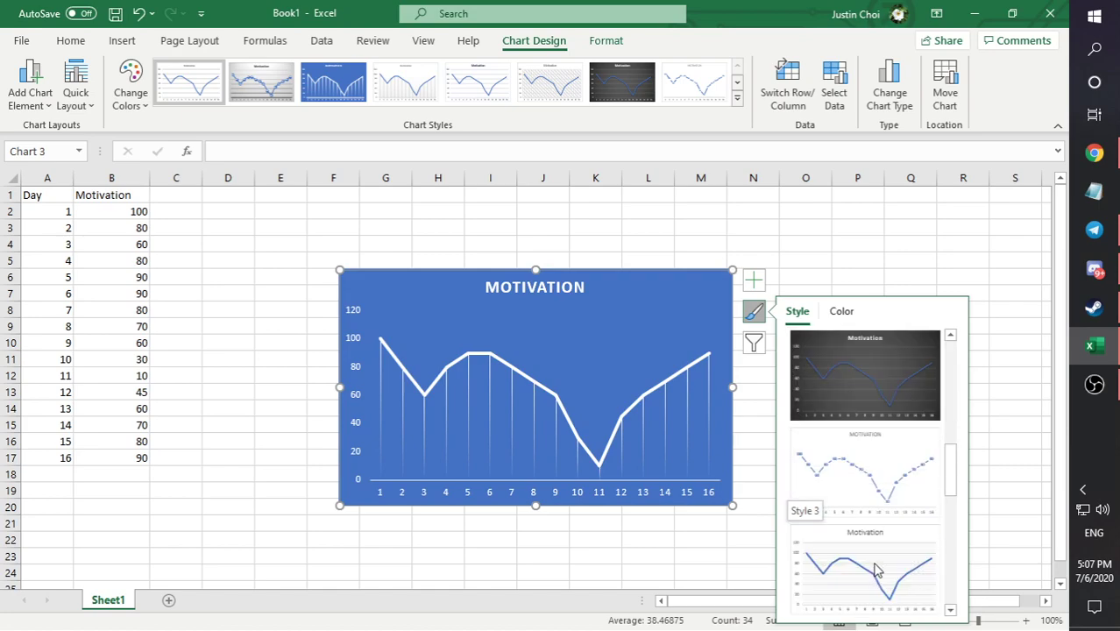
pyautogui.click(849, 387)
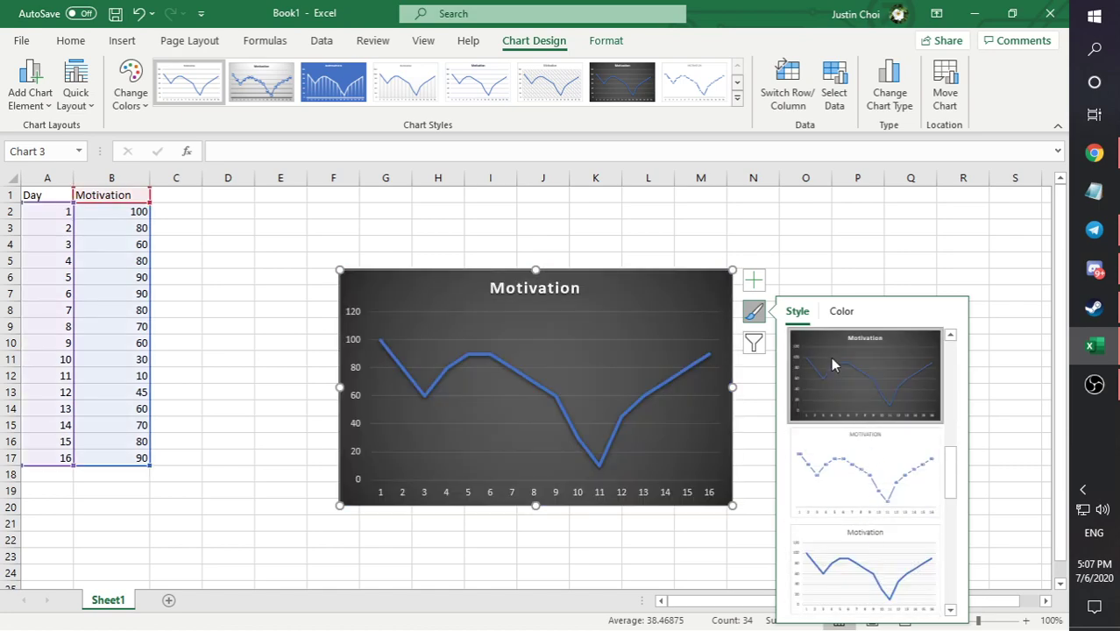
# - Add a legend and axis titles to the chart, leaving data labels off
pyautogui.click(758, 280)
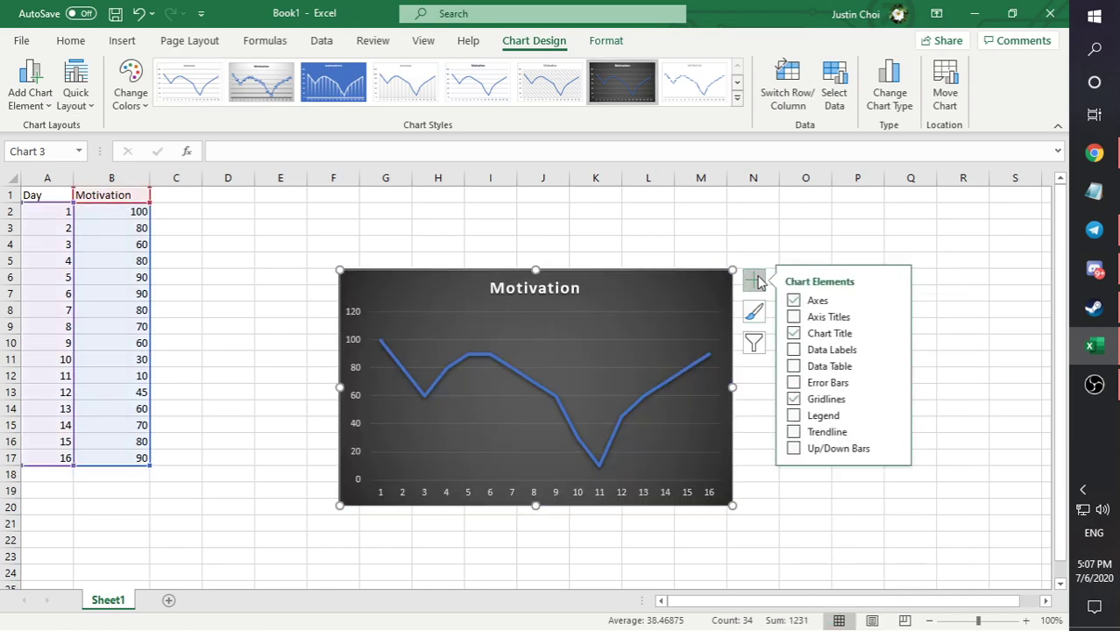
pyautogui.click(795, 351)
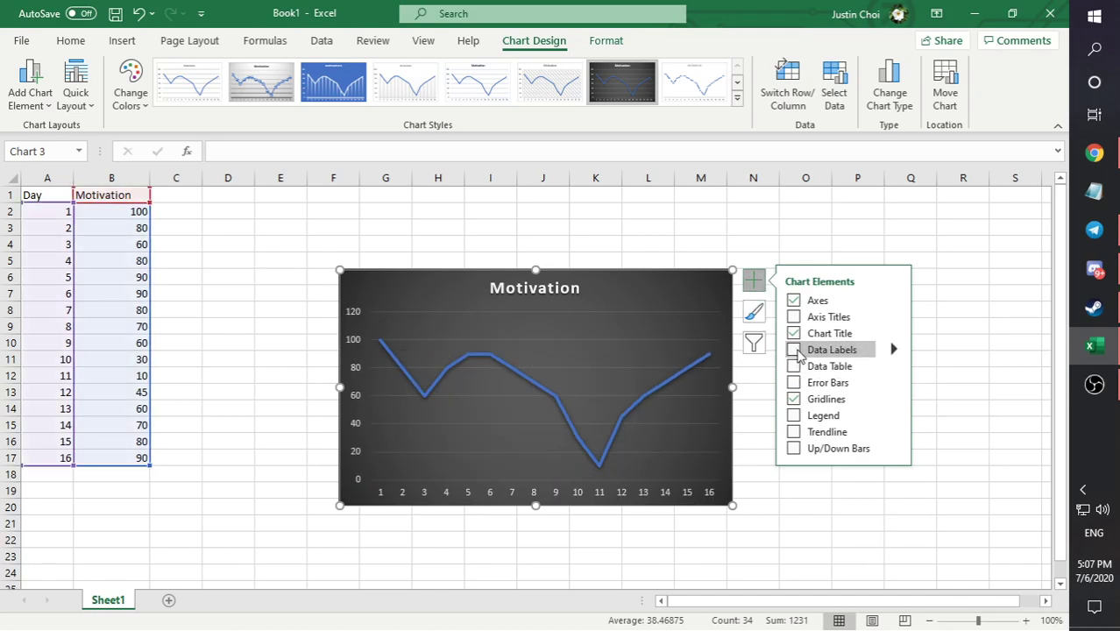
pyautogui.click(795, 351)
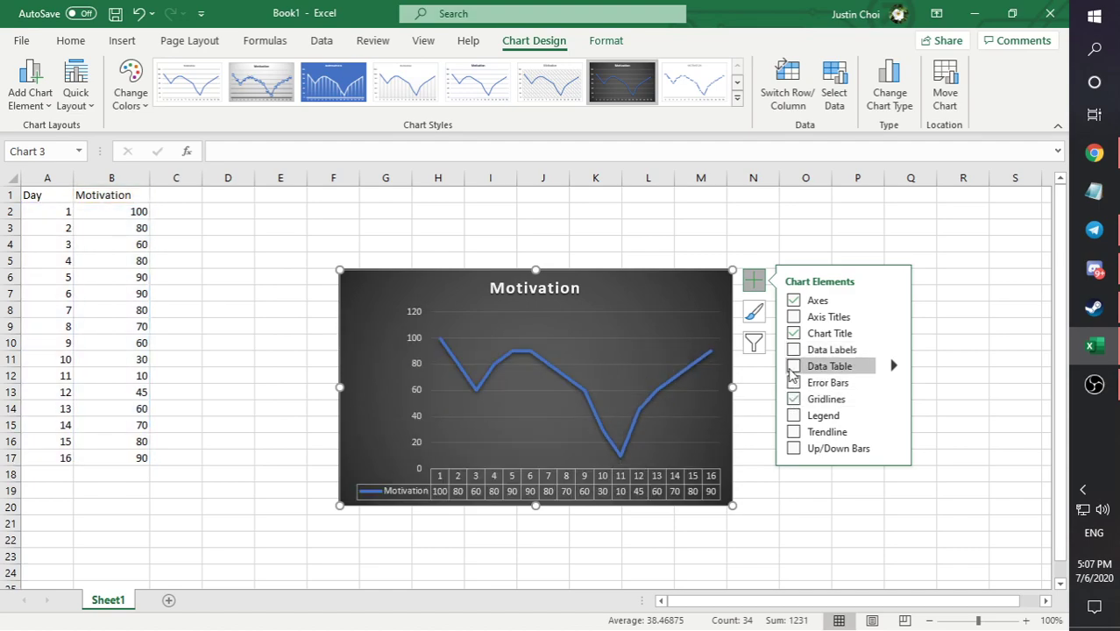
pyautogui.click(793, 415)
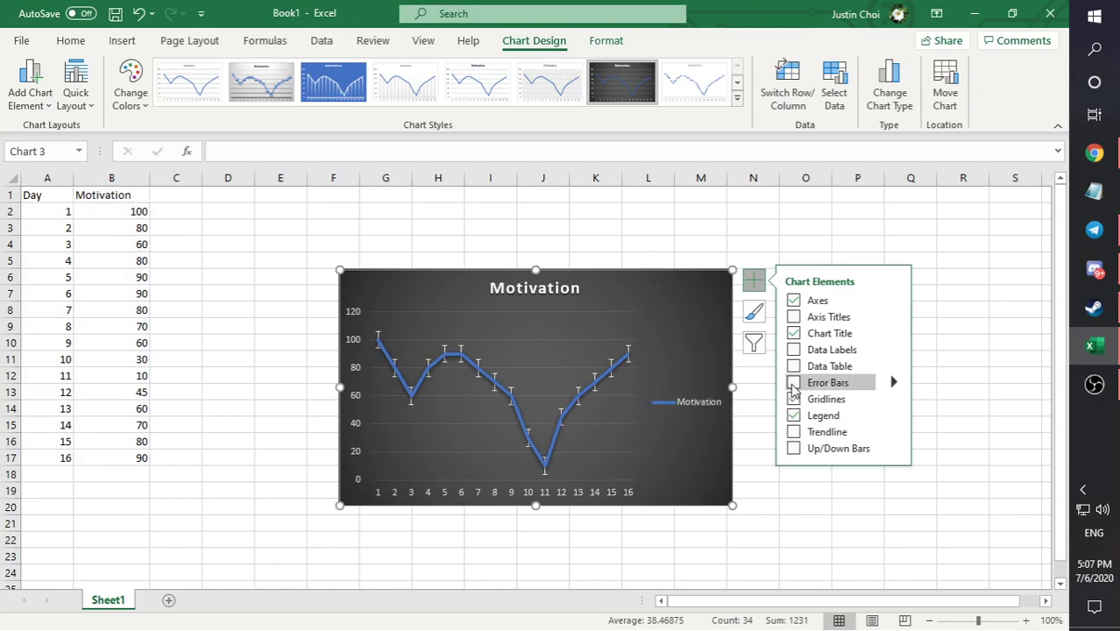
pyautogui.click(792, 317)
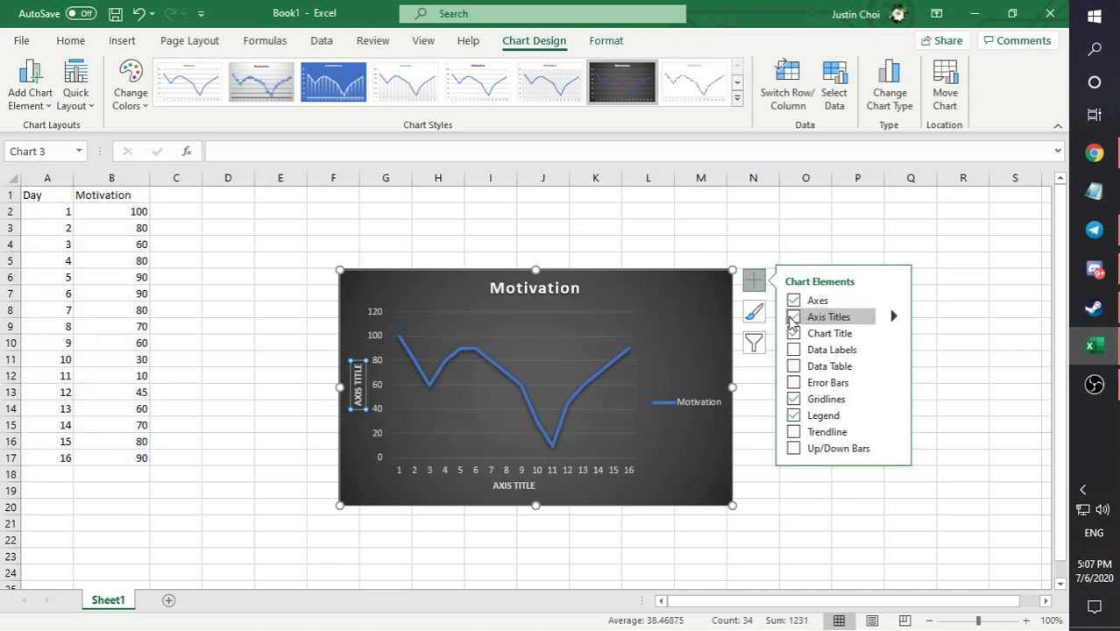
# - Replace the vertical axis title's placeholder text with "Percent Motivated"
pyautogui.click(357, 393)
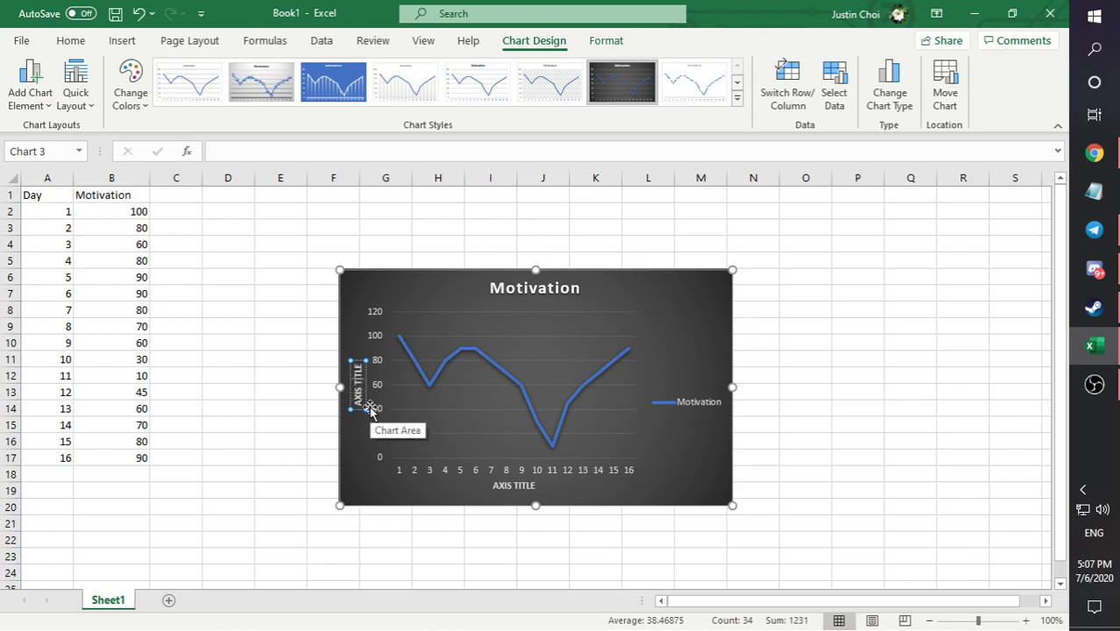
pyautogui.press('BackSpace')
pyautogui.press('BackSpace')
pyautogui.press('BackSpace')
pyautogui.press('BackSpace')
pyautogui.press('BackSpace')
pyautogui.press('BackSpace')
pyautogui.press('BackSpace')
pyautogui.press('BackSpace')
pyautogui.press('BackSpace')
pyautogui.press('BackSpace')
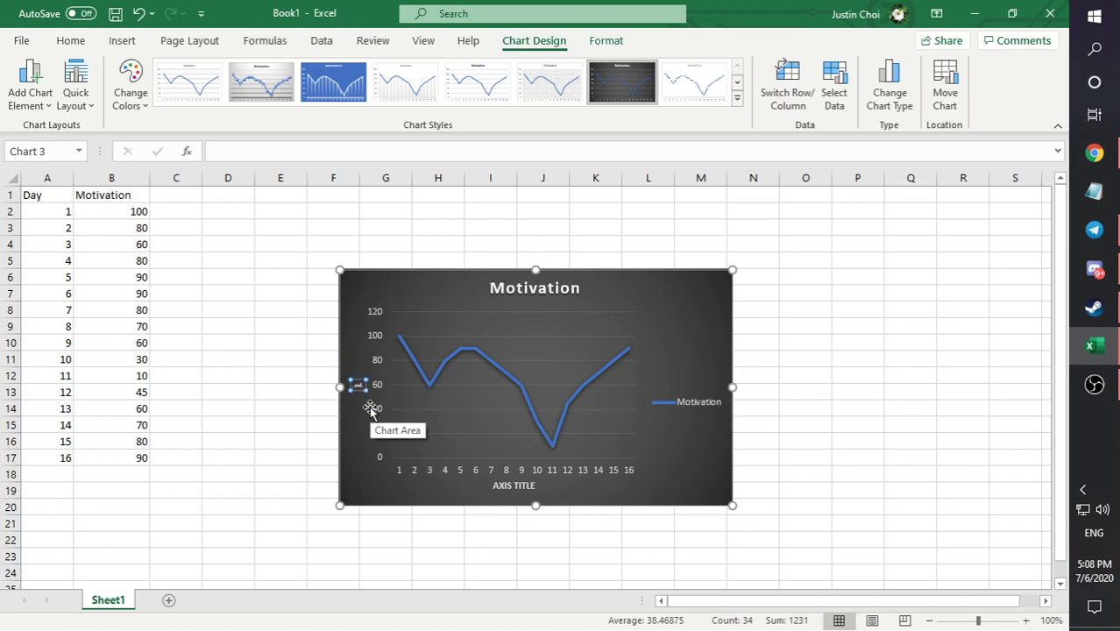
pyautogui.write('Percent Motivat')
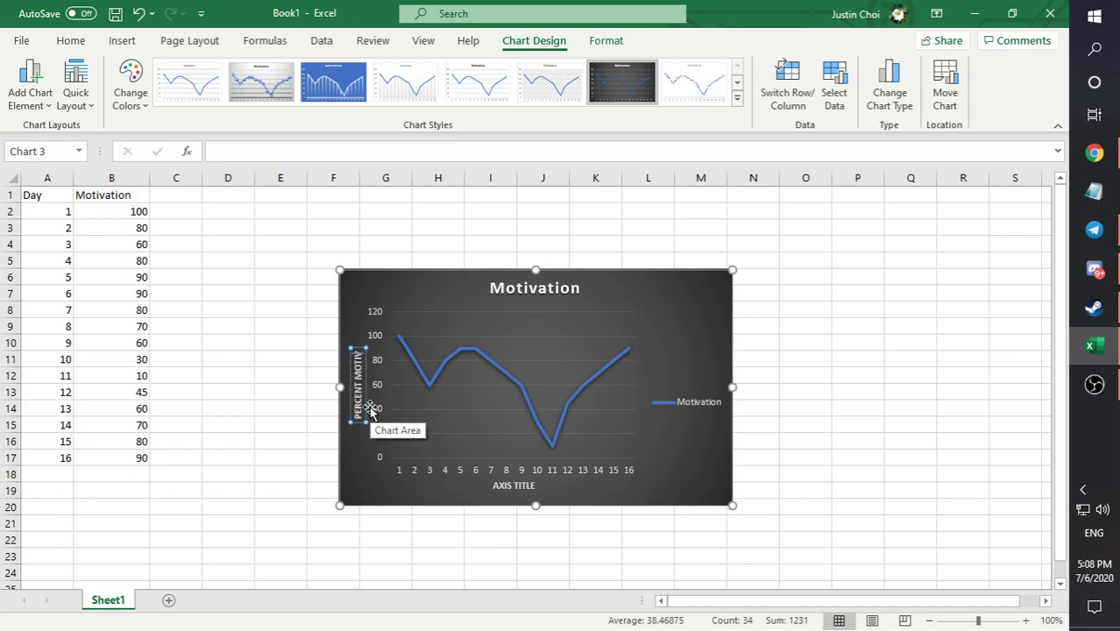
pyautogui.write('ed')
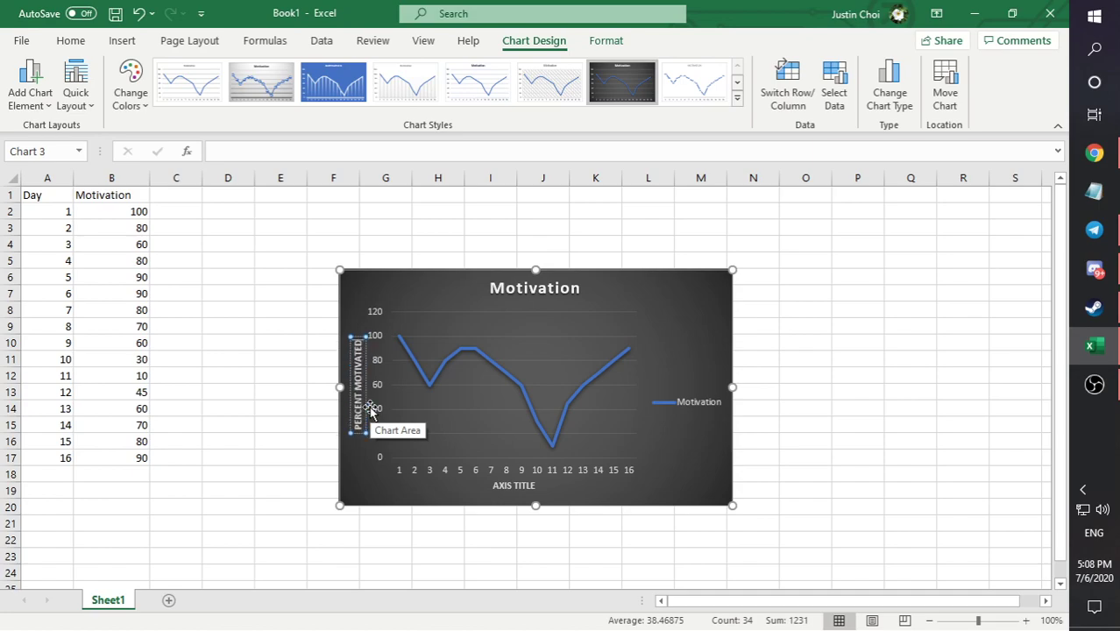
# - Replace the horizontal axis title's placeholder text with "DAYS"
pyautogui.click(504, 497)
pyautogui.click(506, 488)
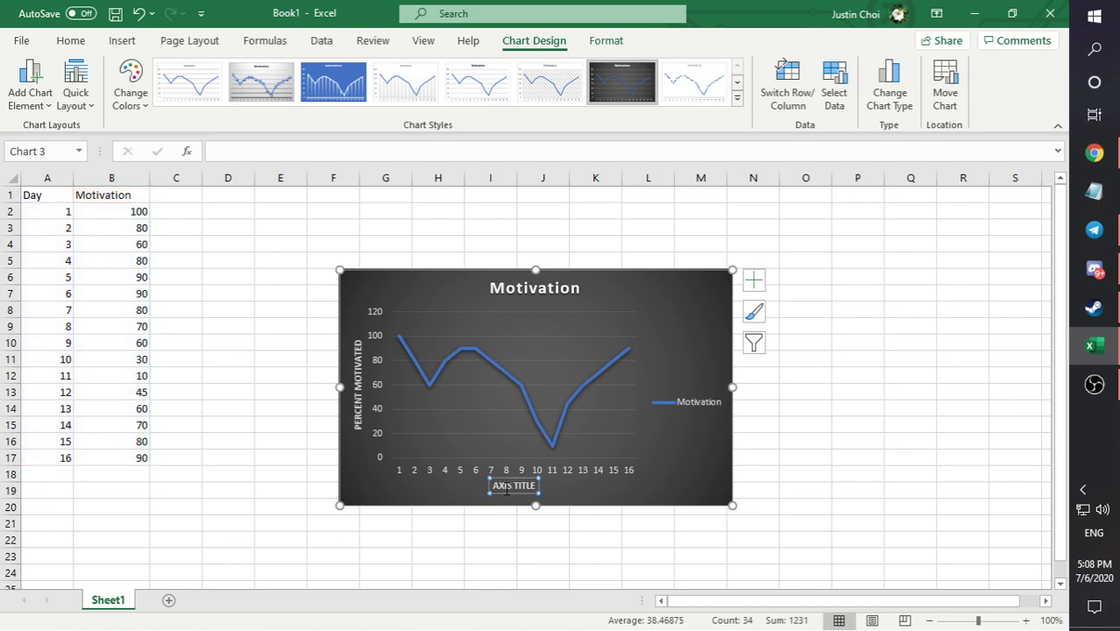
pyautogui.click(514, 486)
pyautogui.press('BackSpace')
pyautogui.press('BackSpace')
pyautogui.press('BackSpace')
pyautogui.press('BackSpace')
pyautogui.press('BackSpace')
pyautogui.press('Delete')
pyautogui.press('Delete')
pyautogui.press('Delete')
pyautogui.press('Delete')
pyautogui.press('Delete')
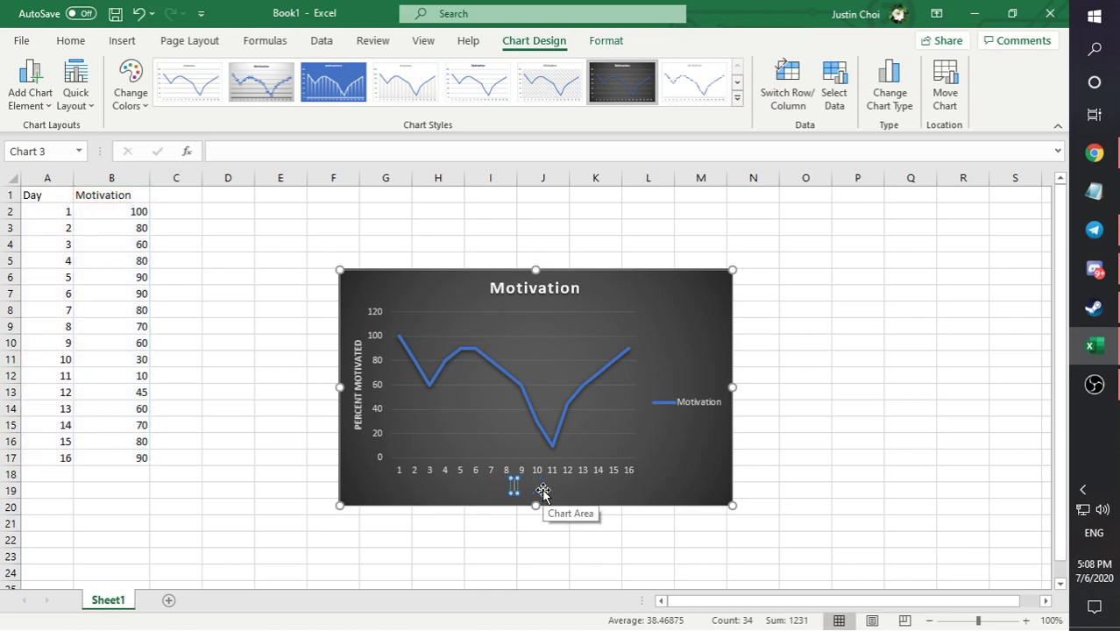
pyautogui.write('DAYS')
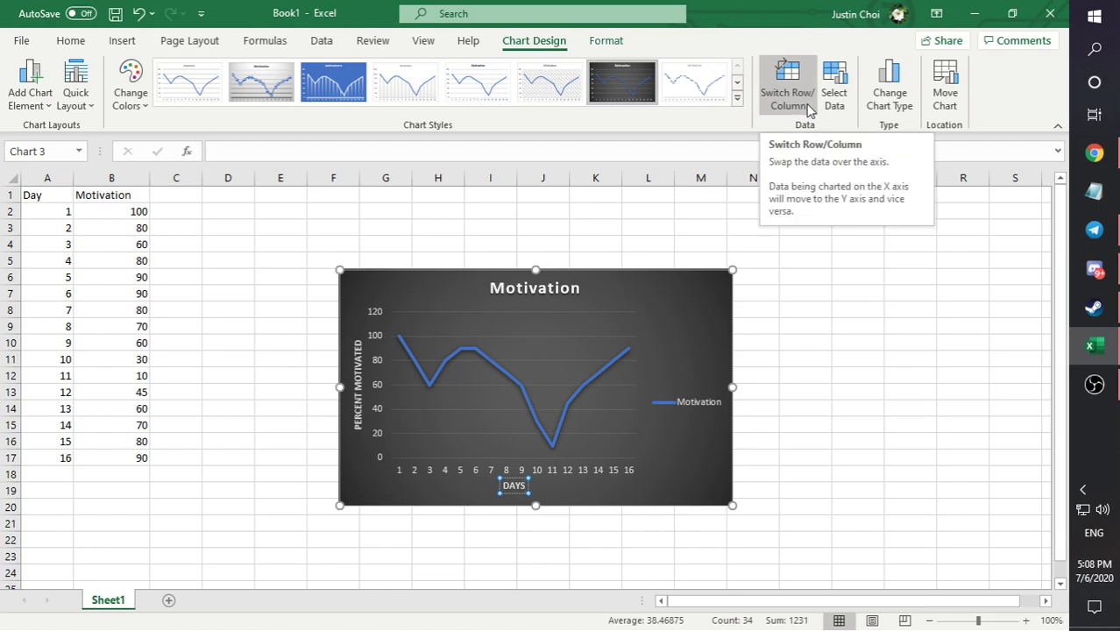
# - Change the chart type to Clustered Bar with a single Motivation series, and heighten the chart by extending its top edge up to row 2
pyautogui.click(889, 83)
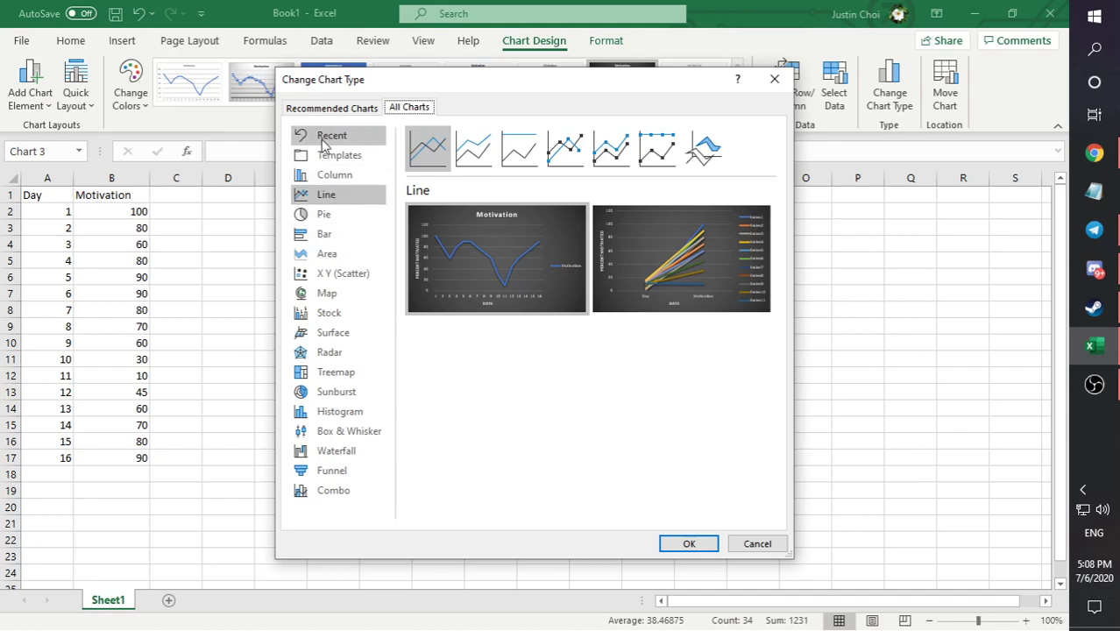
pyautogui.click(480, 161)
pyautogui.click(423, 151)
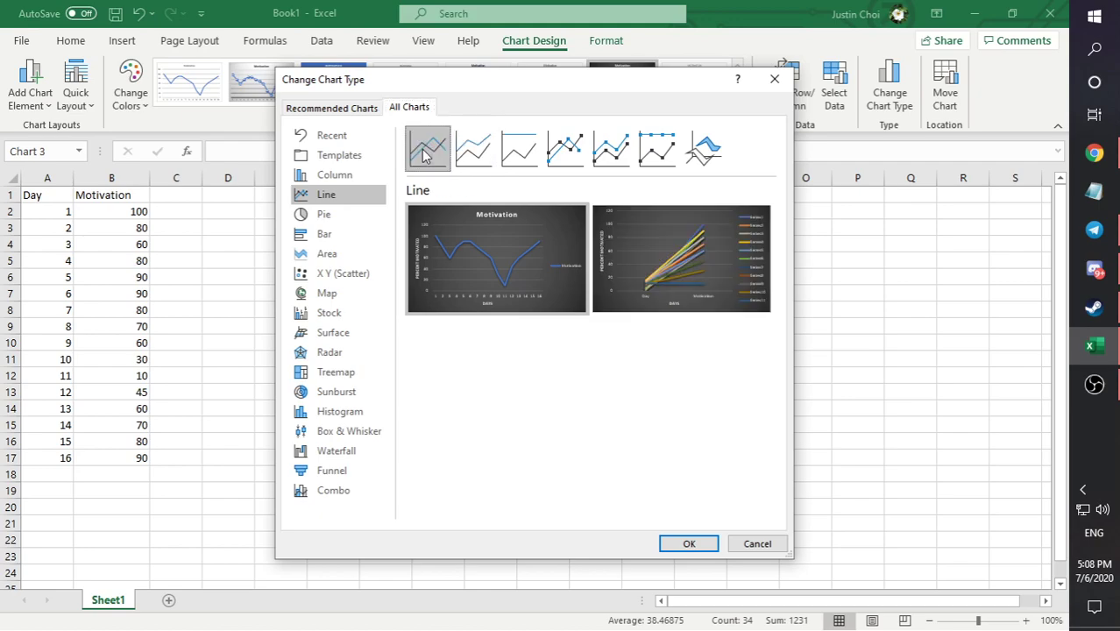
pyautogui.click(477, 153)
pyautogui.click(537, 156)
pyautogui.click(565, 150)
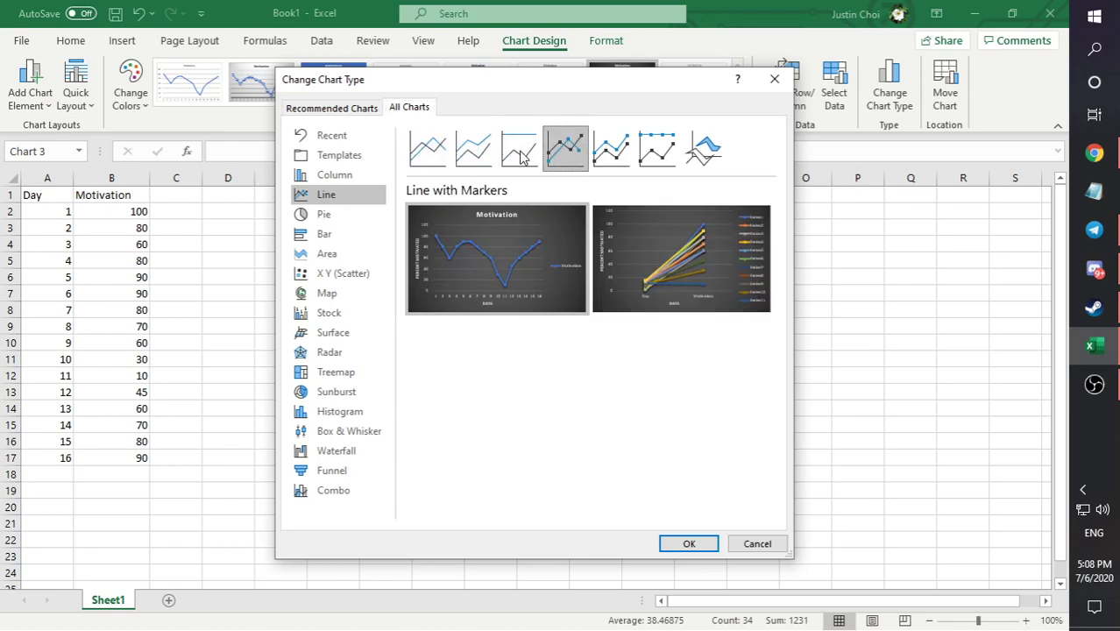
pyautogui.click(474, 150)
pyautogui.click(359, 232)
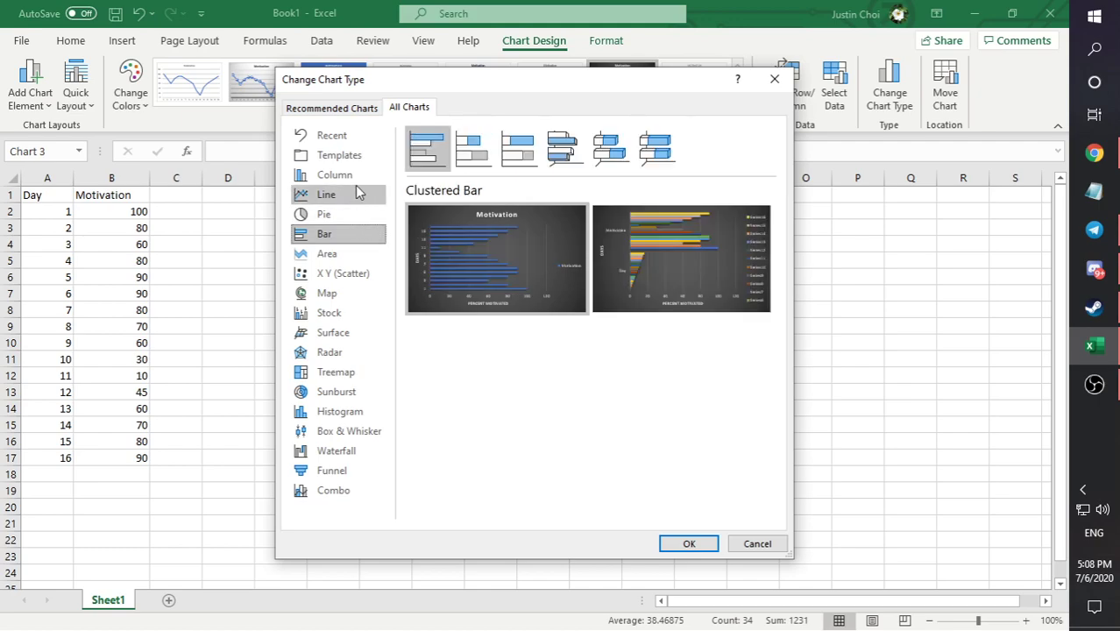
pyautogui.moveTo(518, 241)
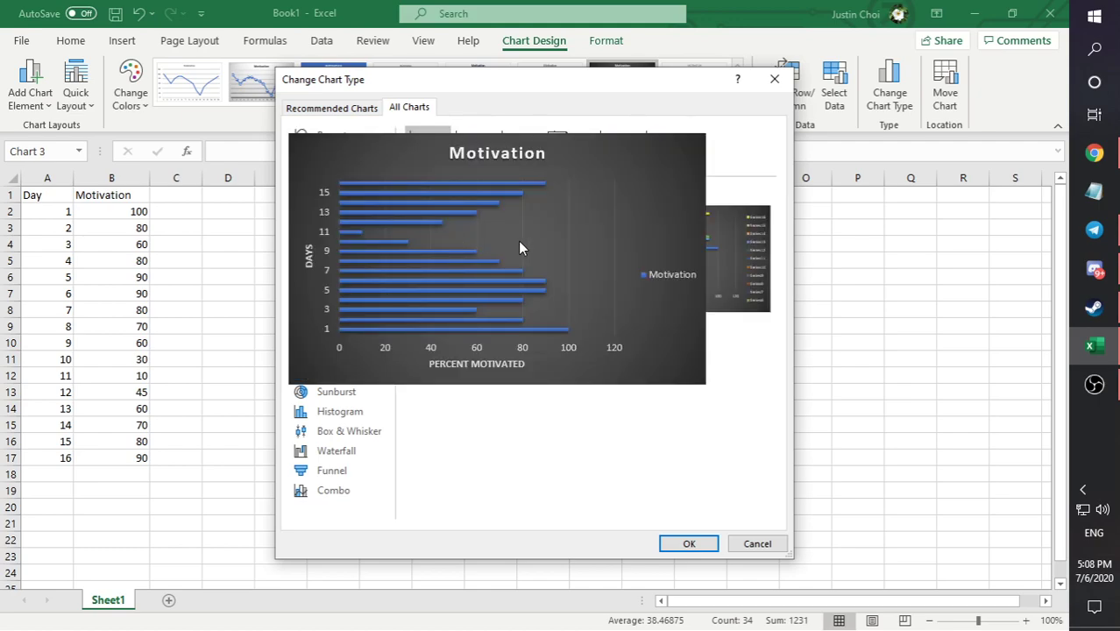
pyautogui.click(689, 543)
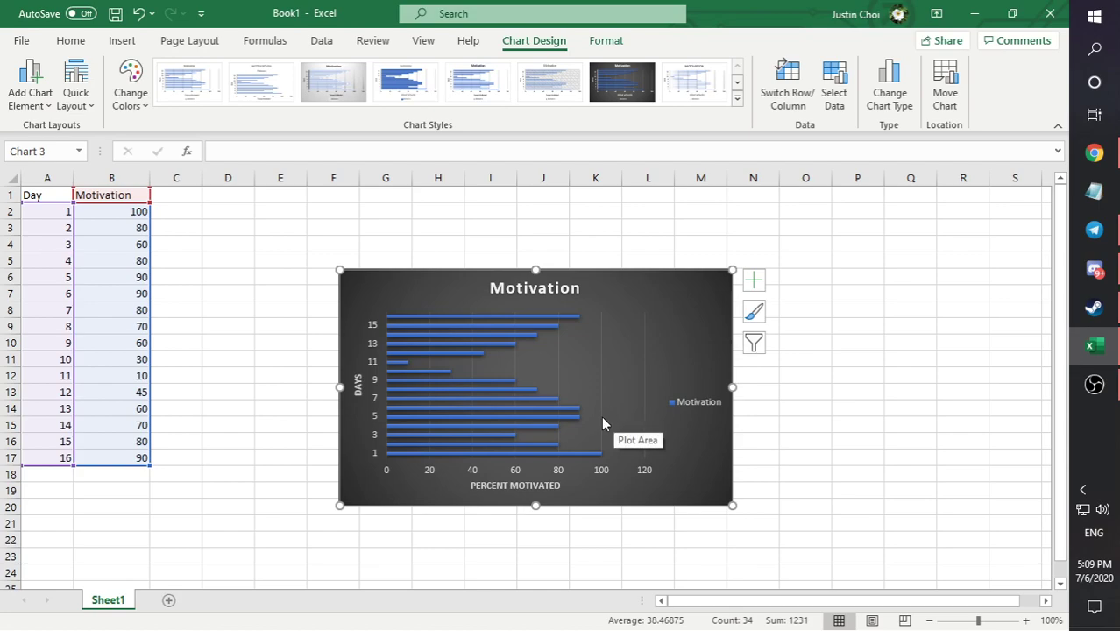
pyautogui.moveTo(535, 270); pyautogui.dragTo(533, 209)
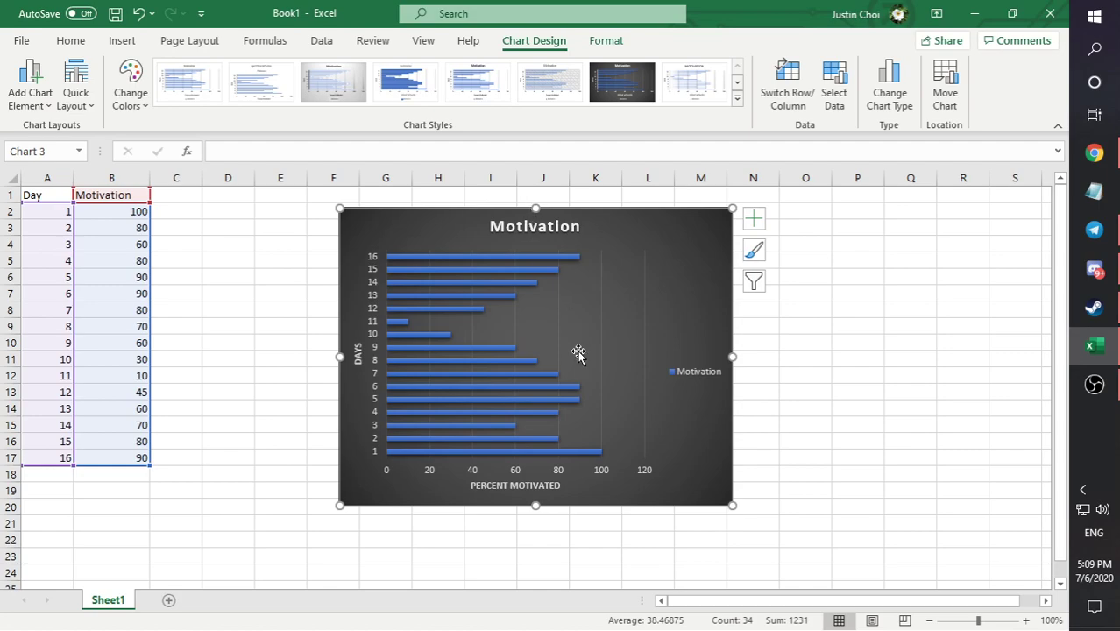